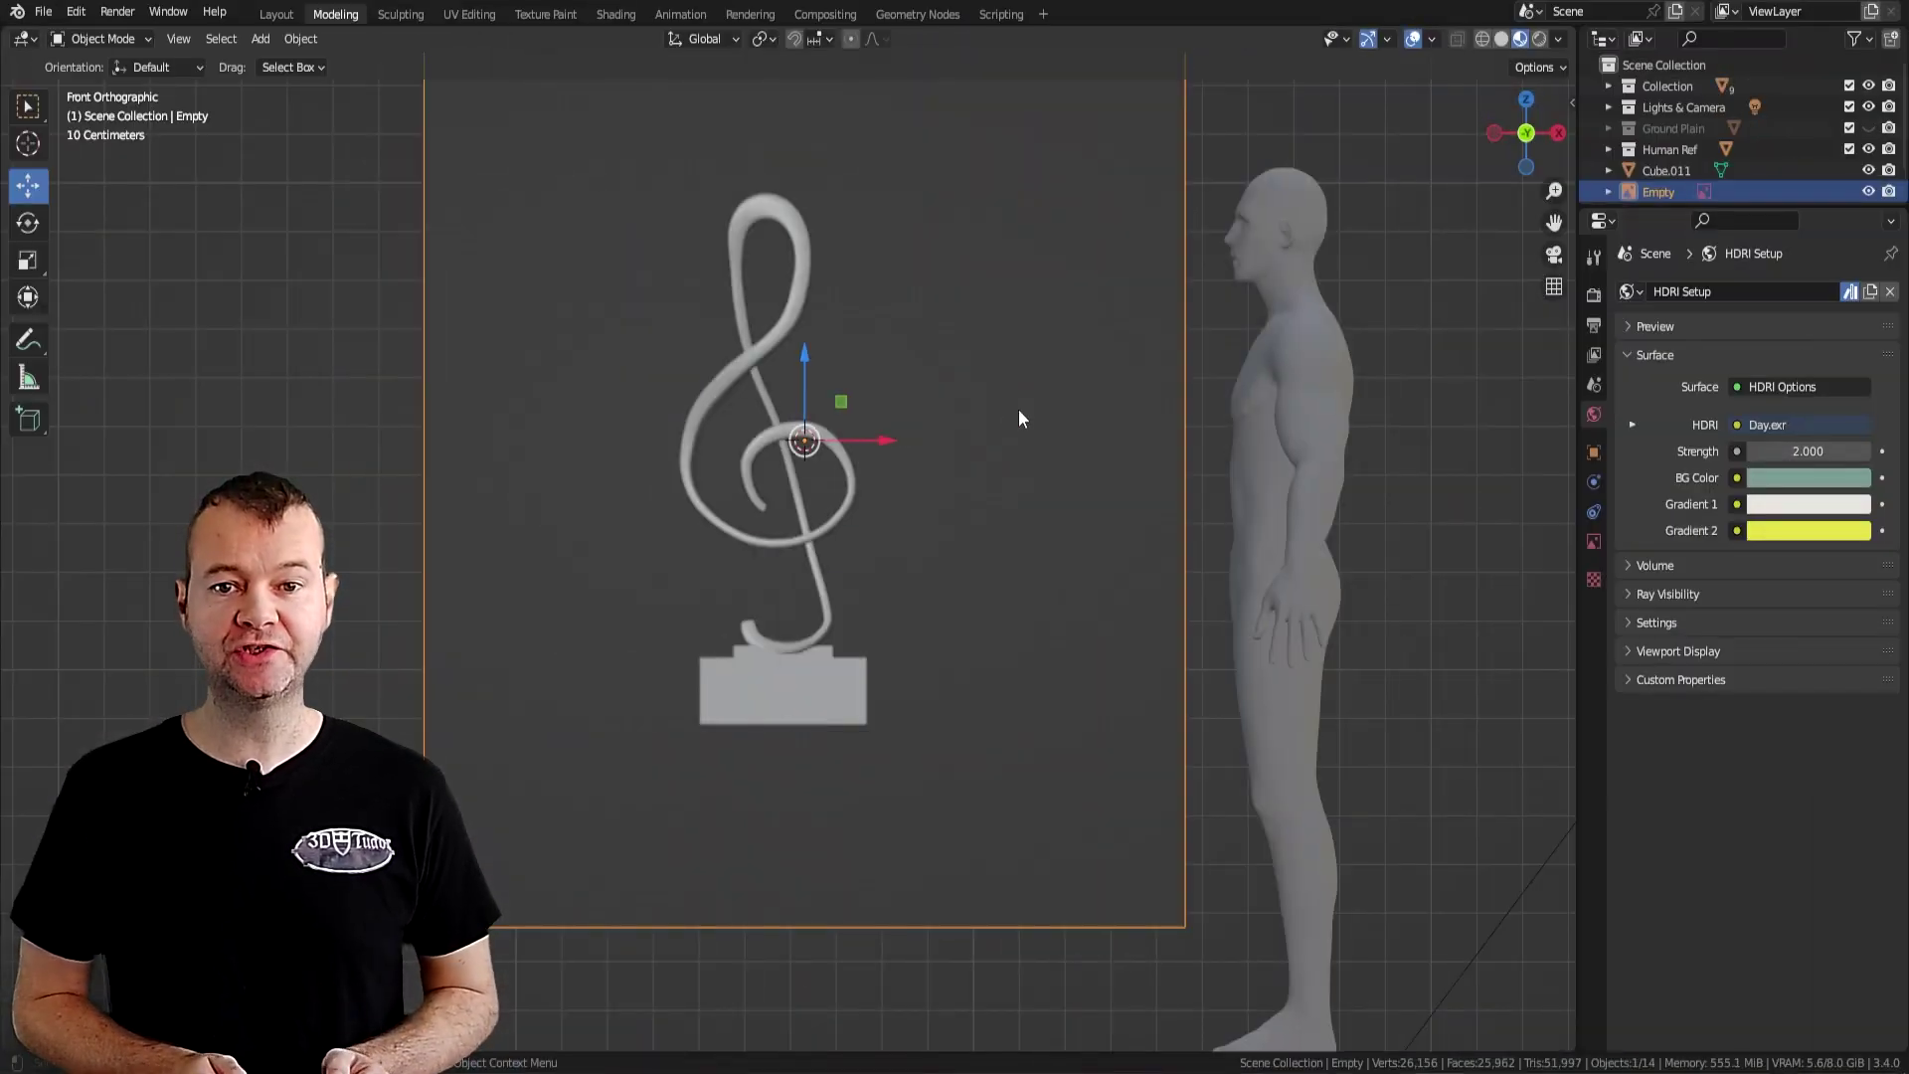
# Add a NURBS path curve and rotate it on the Y axis into place over the clef reference
pyautogui.hotkey('shift', 'a')
pyautogui.click(1103, 318)
pyautogui.scroll(3, 1143, 447)
pyautogui.press('r')
pyautogui.press('y')
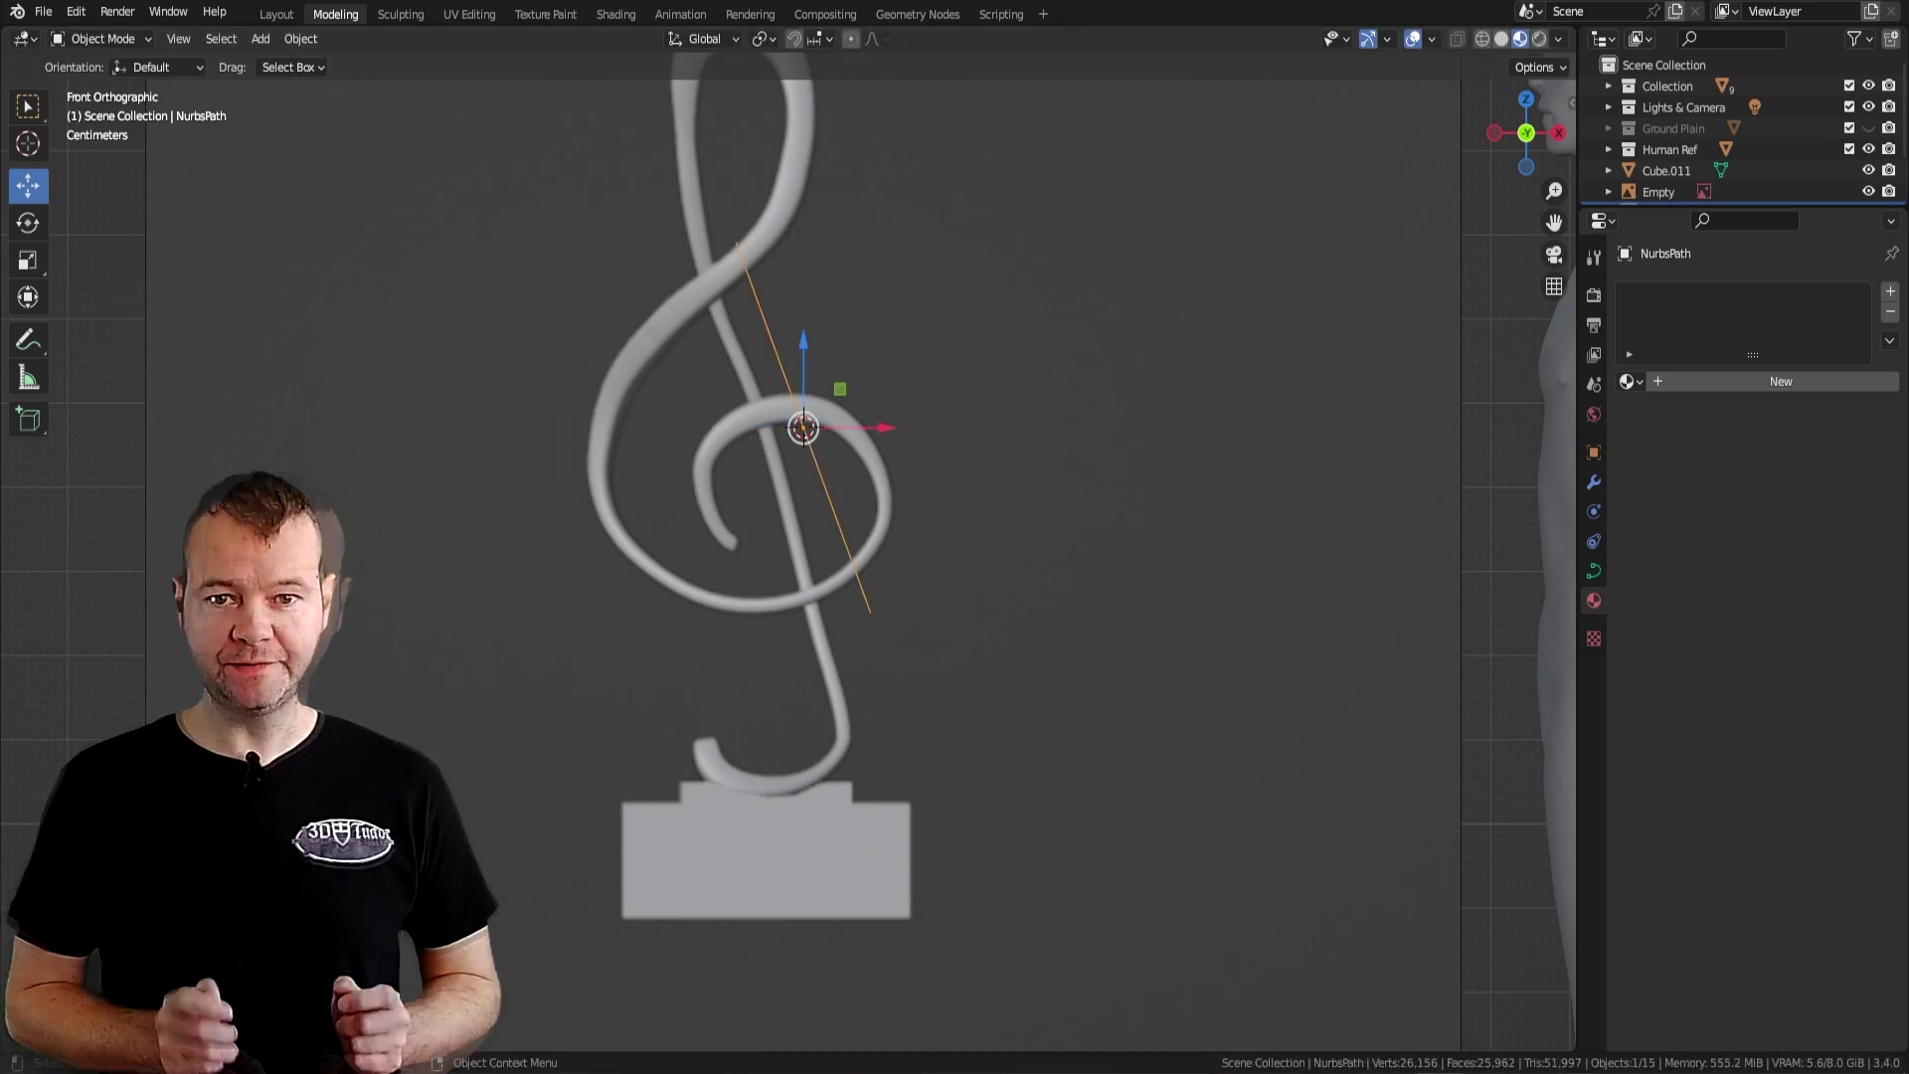
pyautogui.click(916, 515)
# Extrude the path's points in Edit Mode to trace the treble clef shape
pyautogui.press('Tab')
pyautogui.scroll(-2, 771, 634)
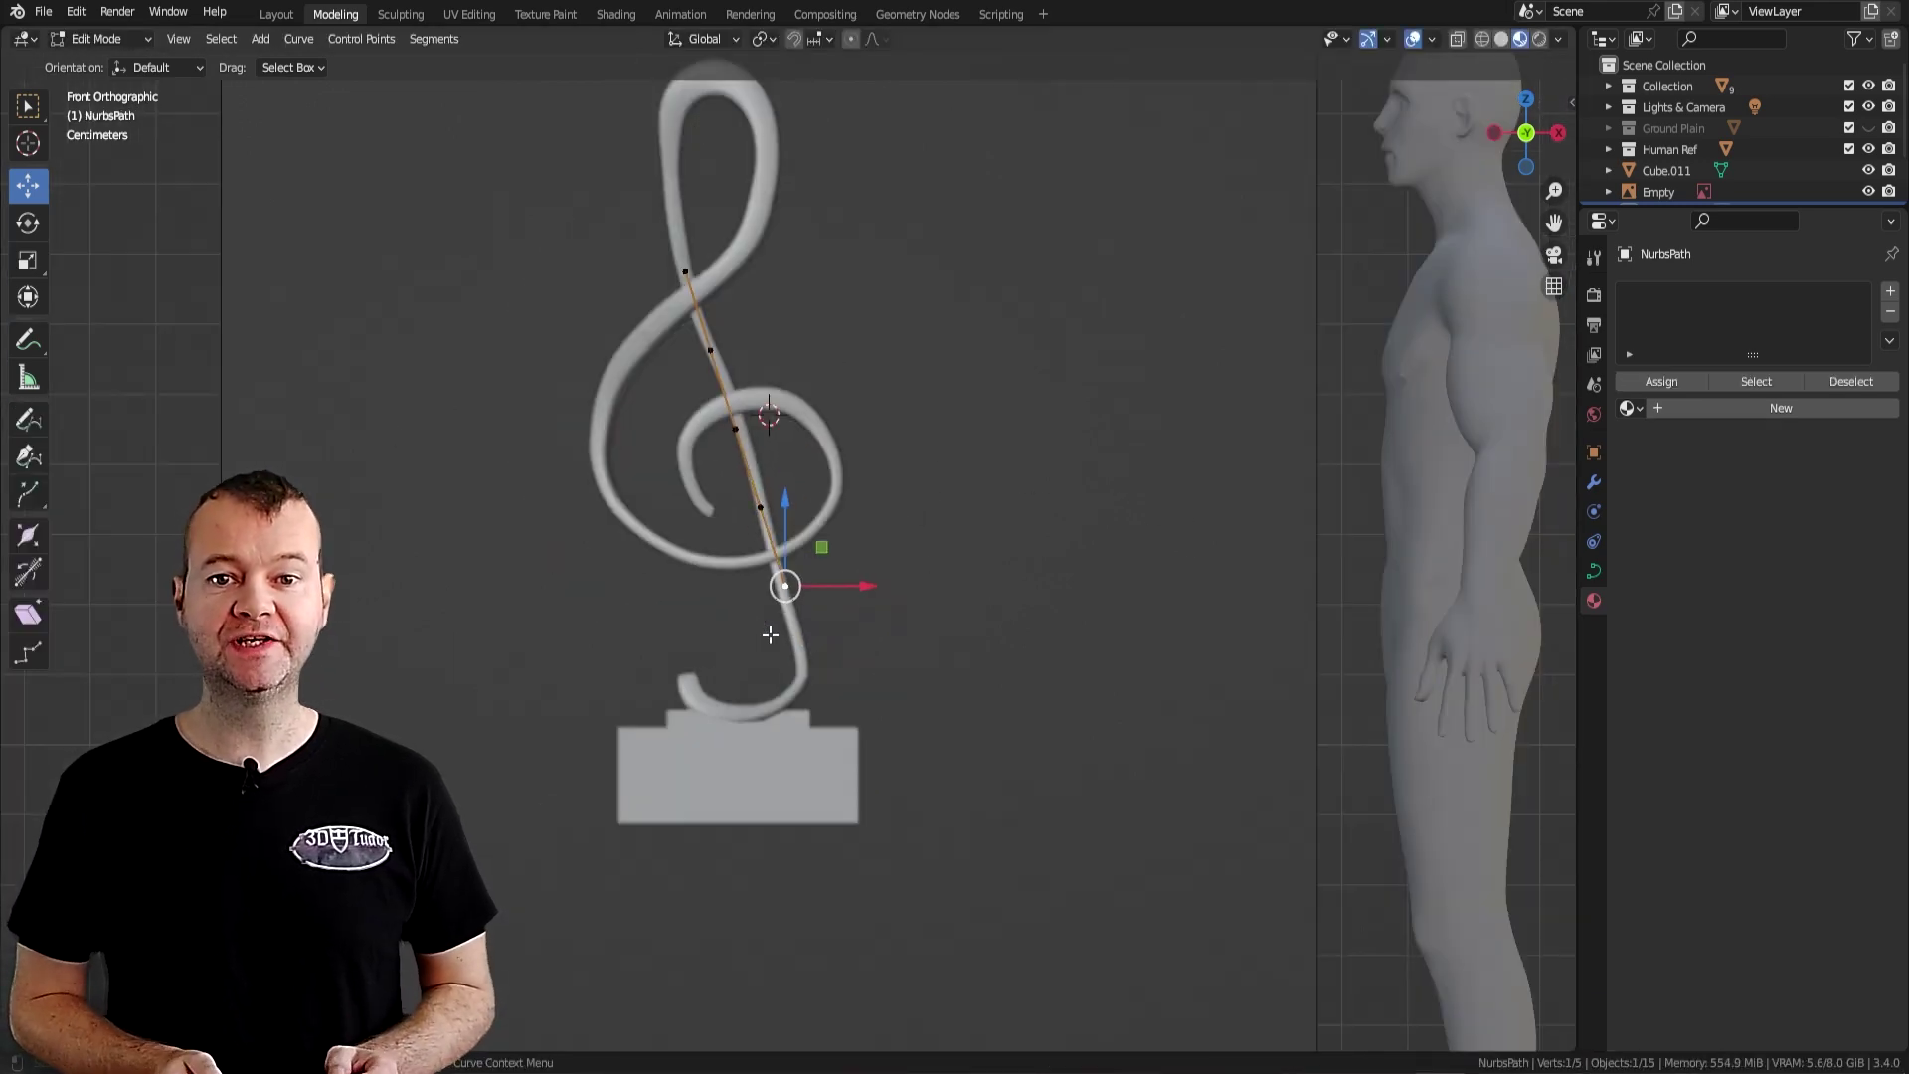
pyautogui.press('e')
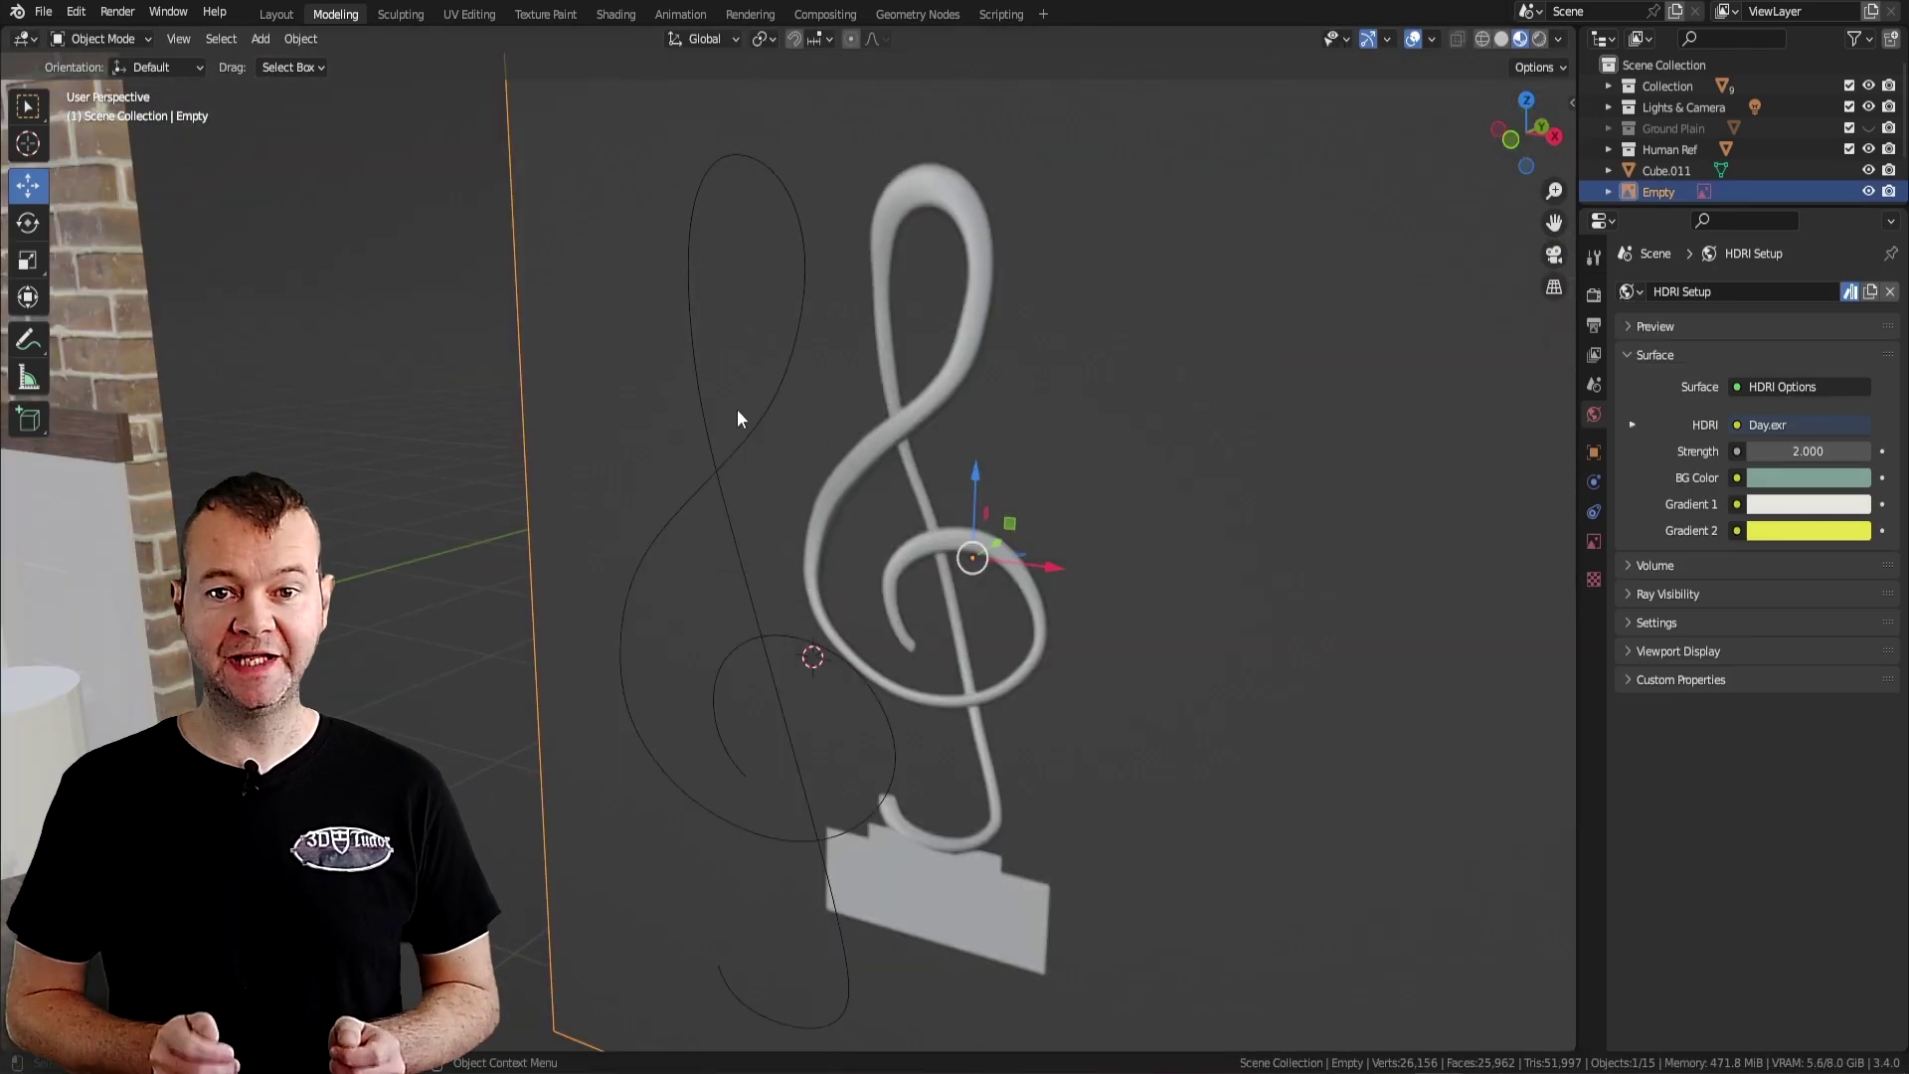
pyautogui.click(737, 408)
# Give the clef curve a round bevel depth of about 0.16 m and view it in 3D
pyautogui.click(1594, 571)
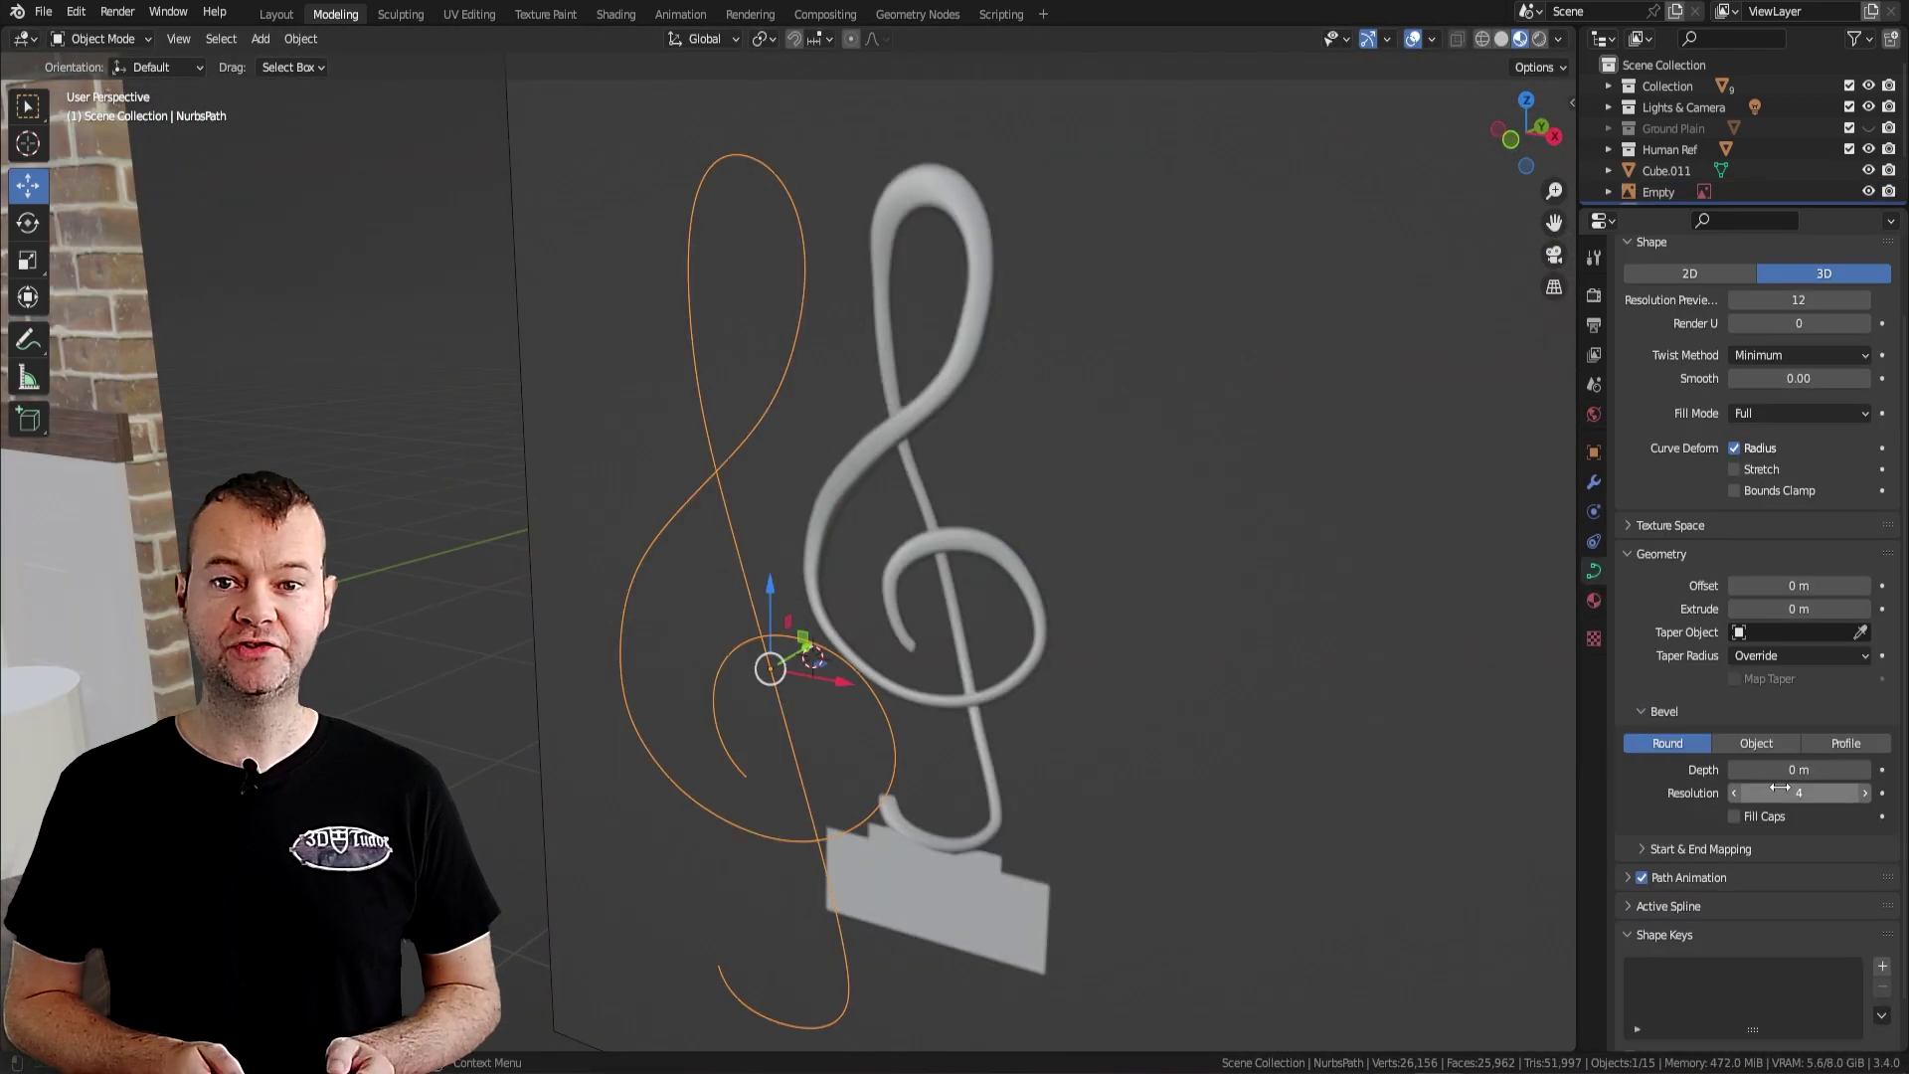
pyautogui.moveTo(1798, 769); pyautogui.dragTo(1834, 770)
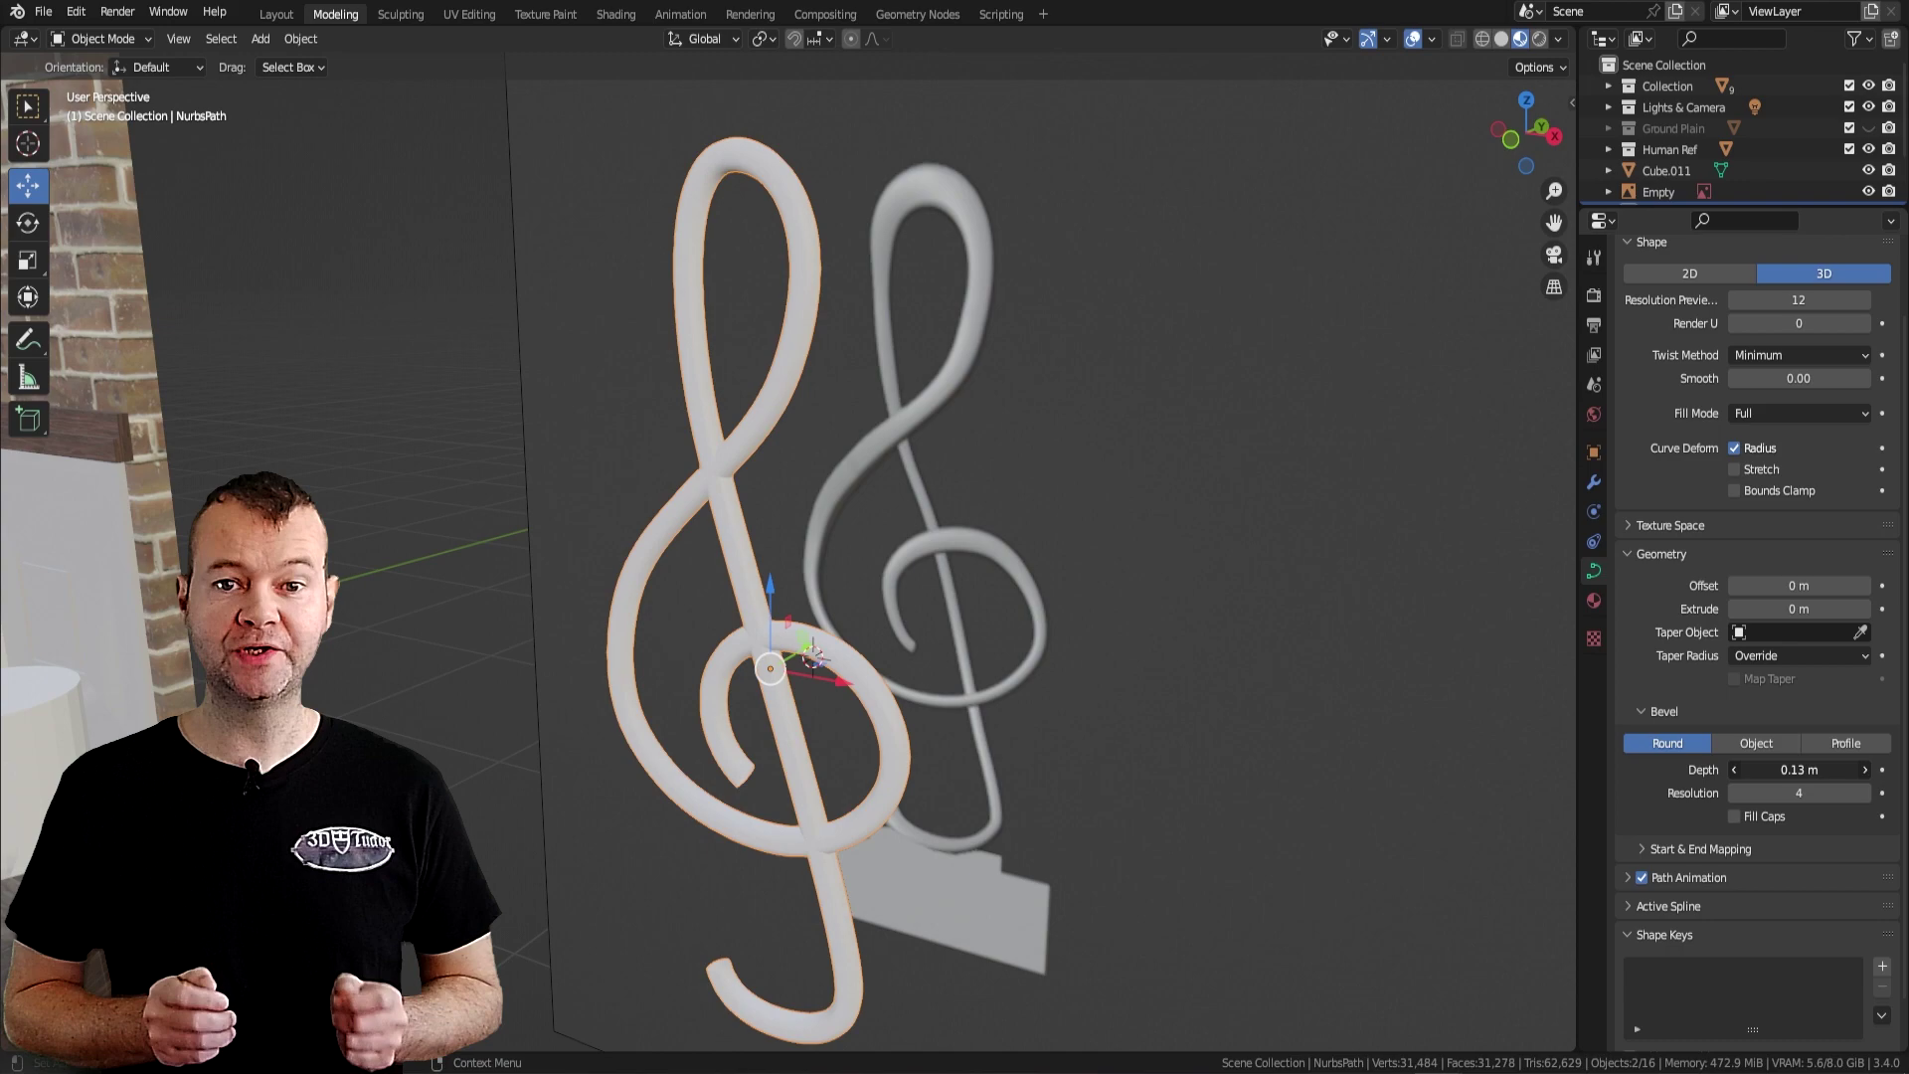
pyautogui.moveTo(1293, 497); pyautogui.dragTo(1387, 576, button='middle')
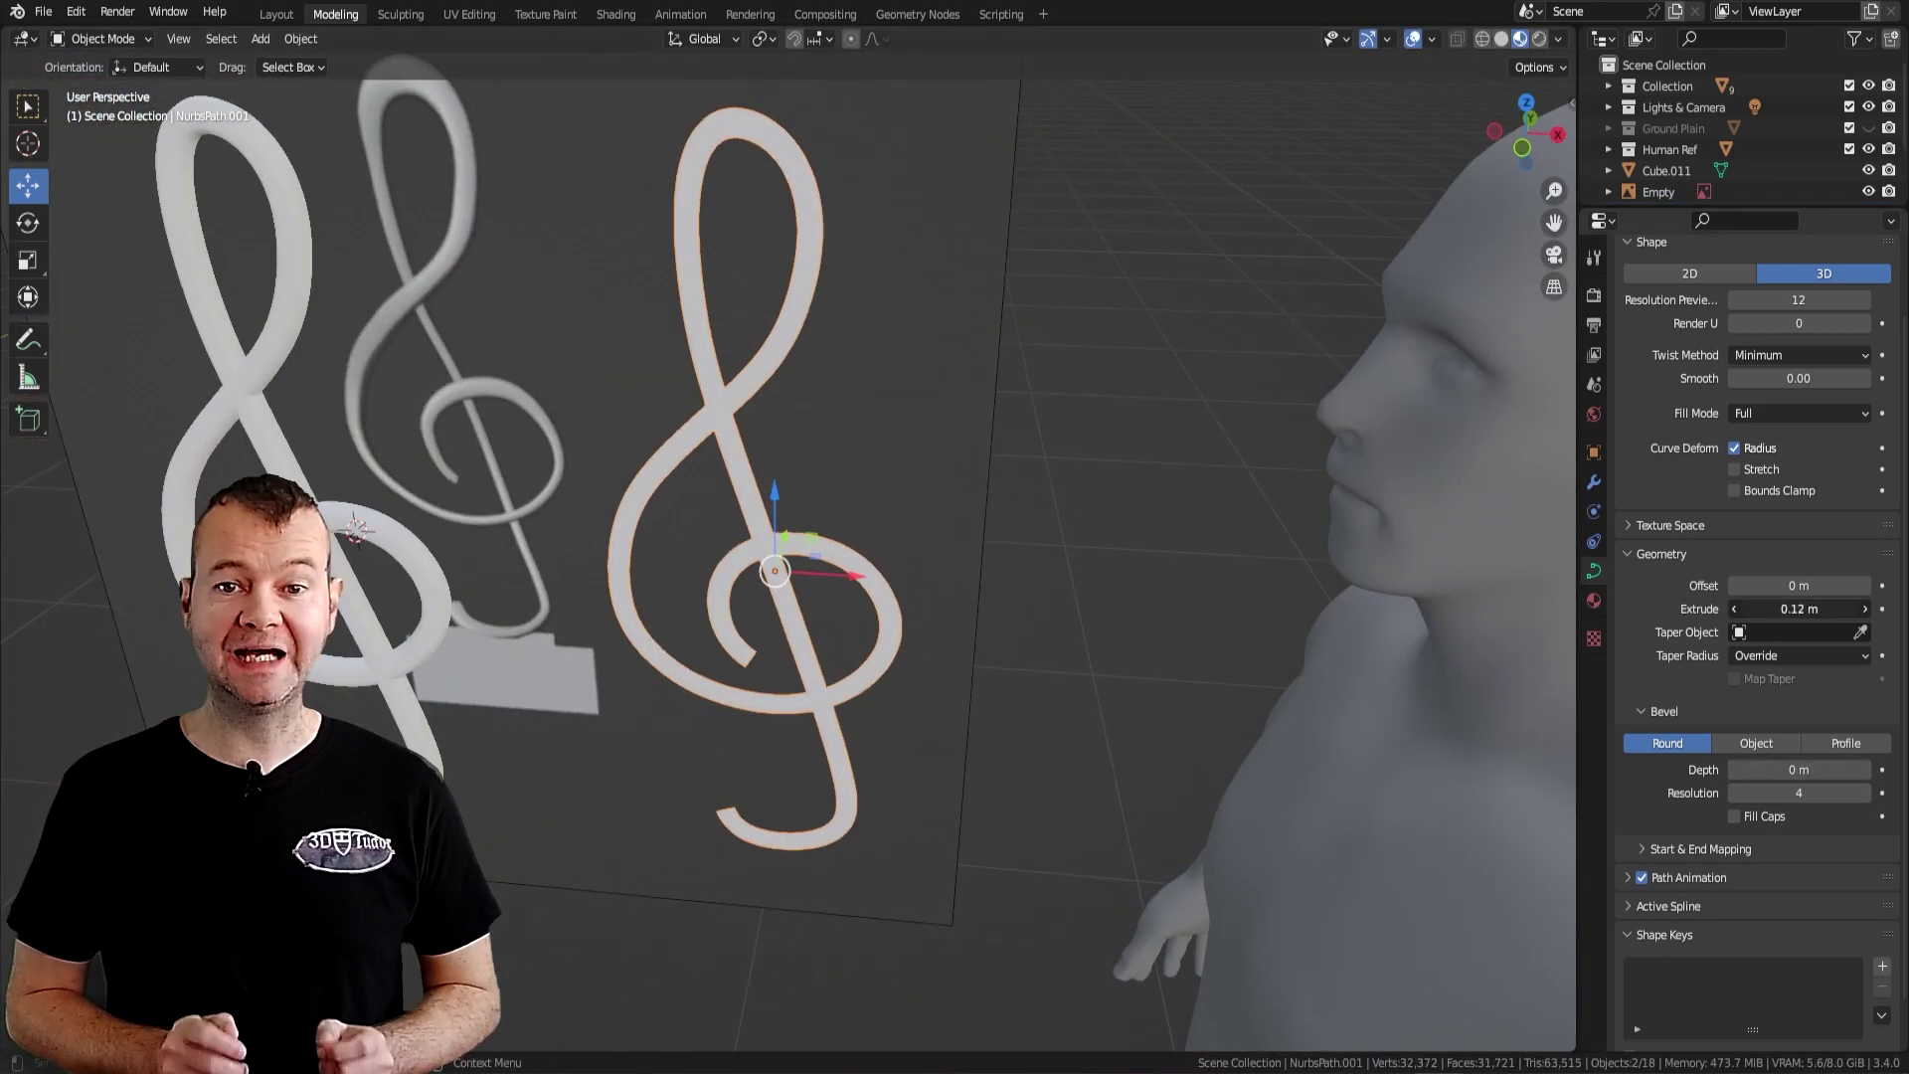
pyautogui.click(1593, 483)
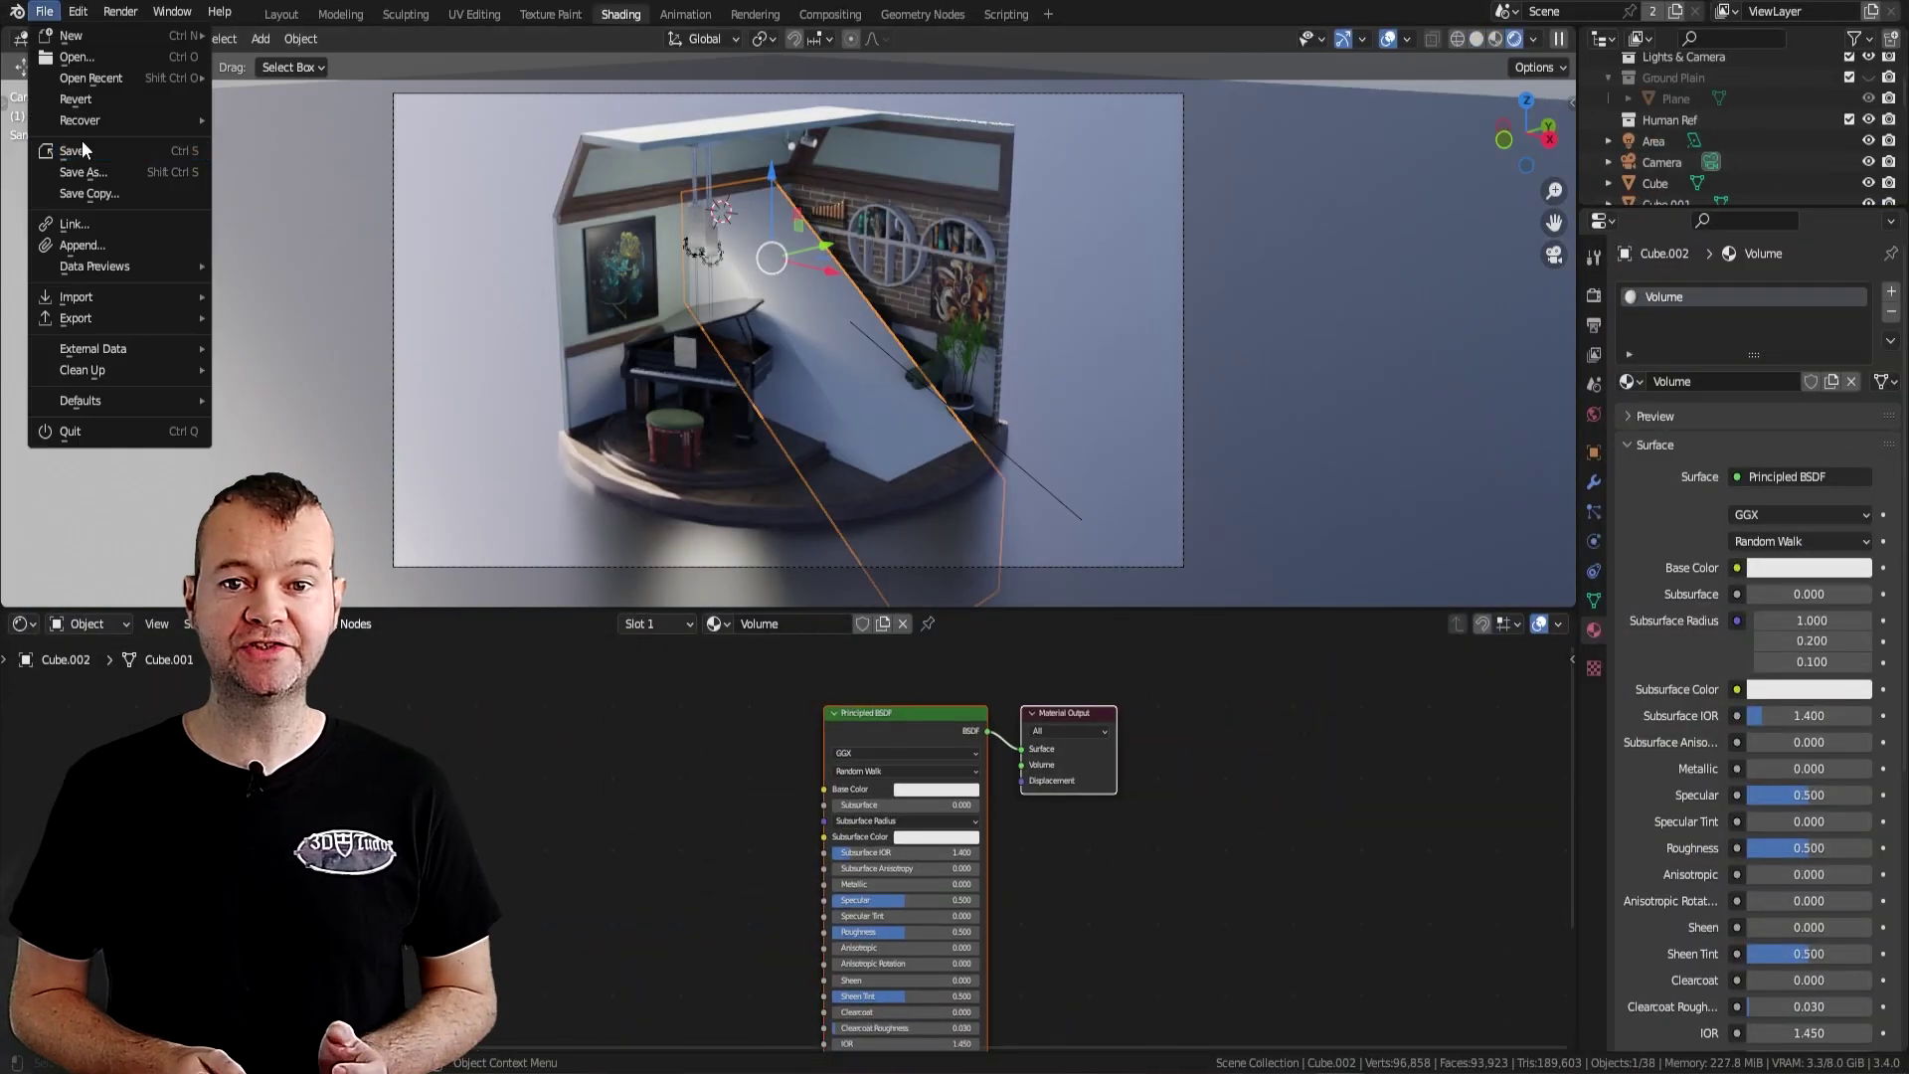
# Replace the Principled BSDF with a pale-yellow Principled Volume and adjust its anisotropy
pyautogui.click(915, 725)
pyautogui.press('Delete')
pyautogui.hotkey('shift', 'a')
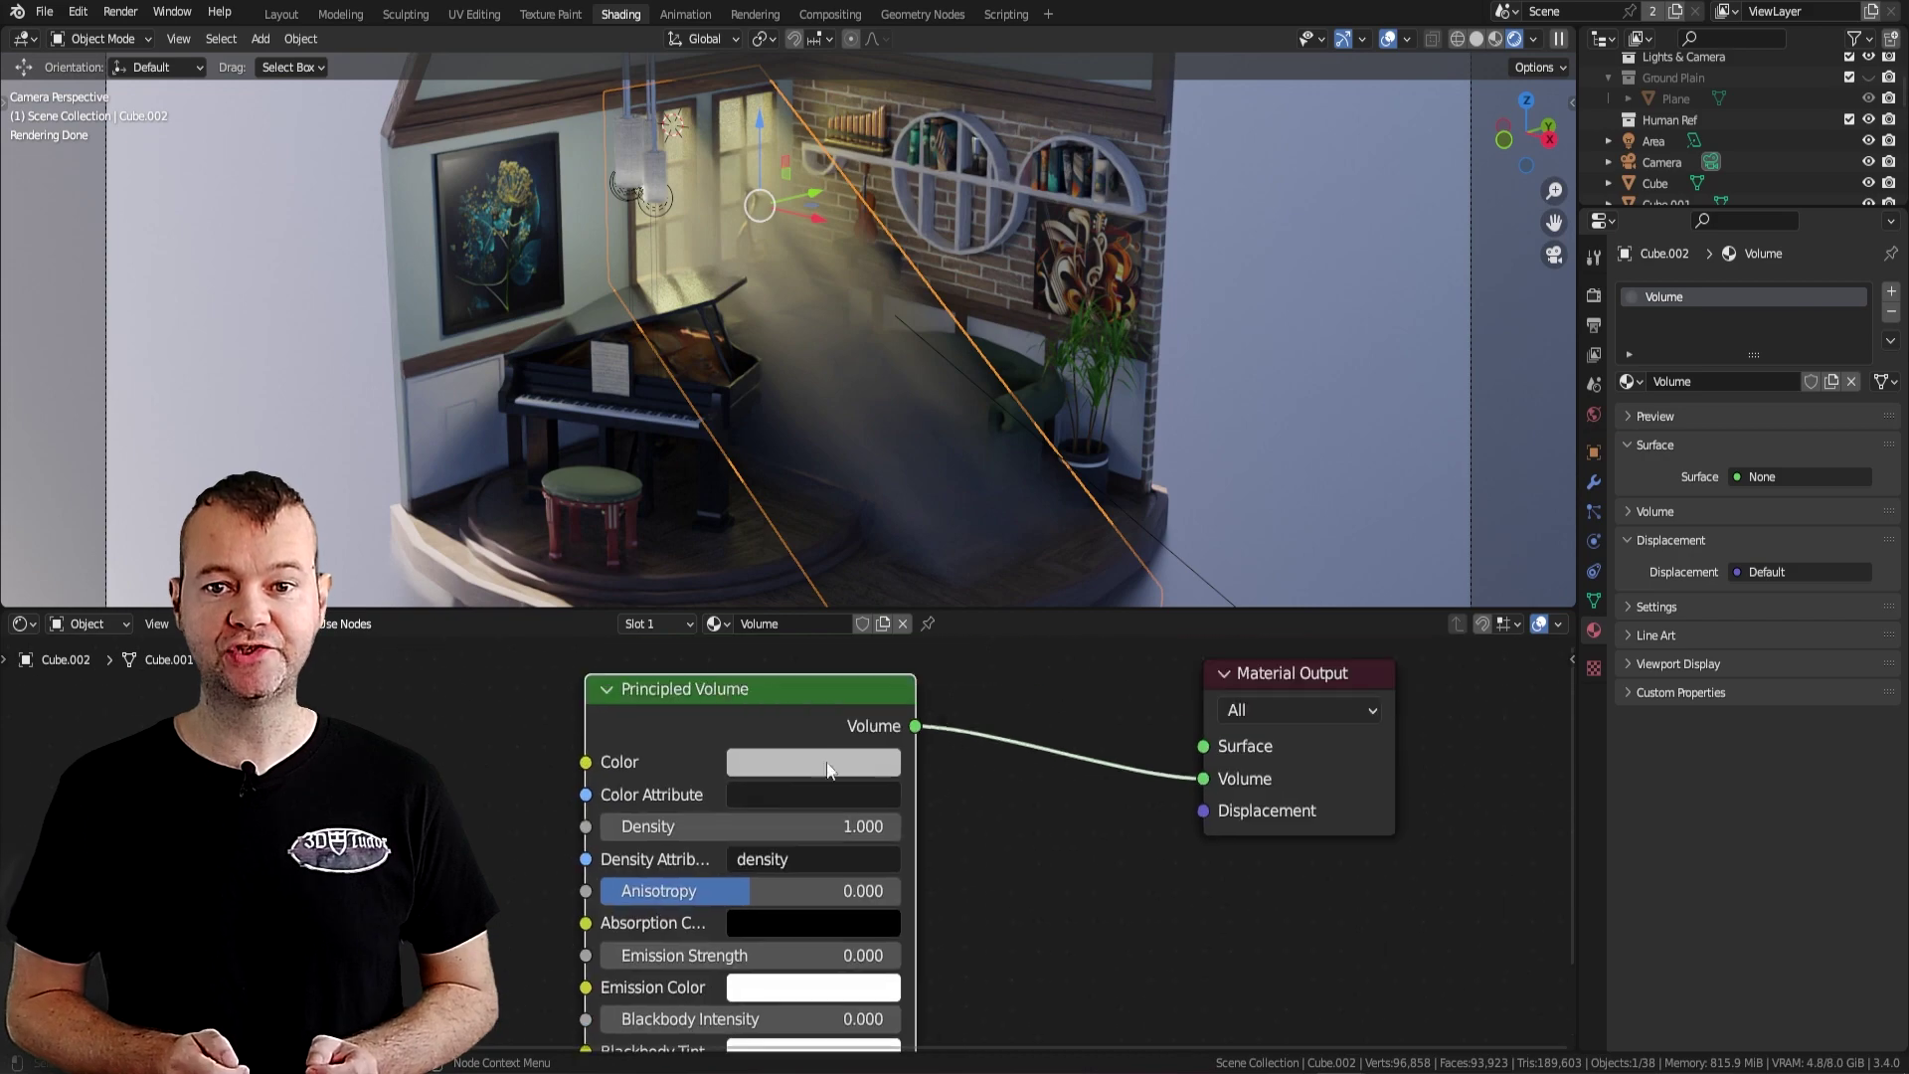
pyautogui.click(814, 761)
pyautogui.click(807, 471)
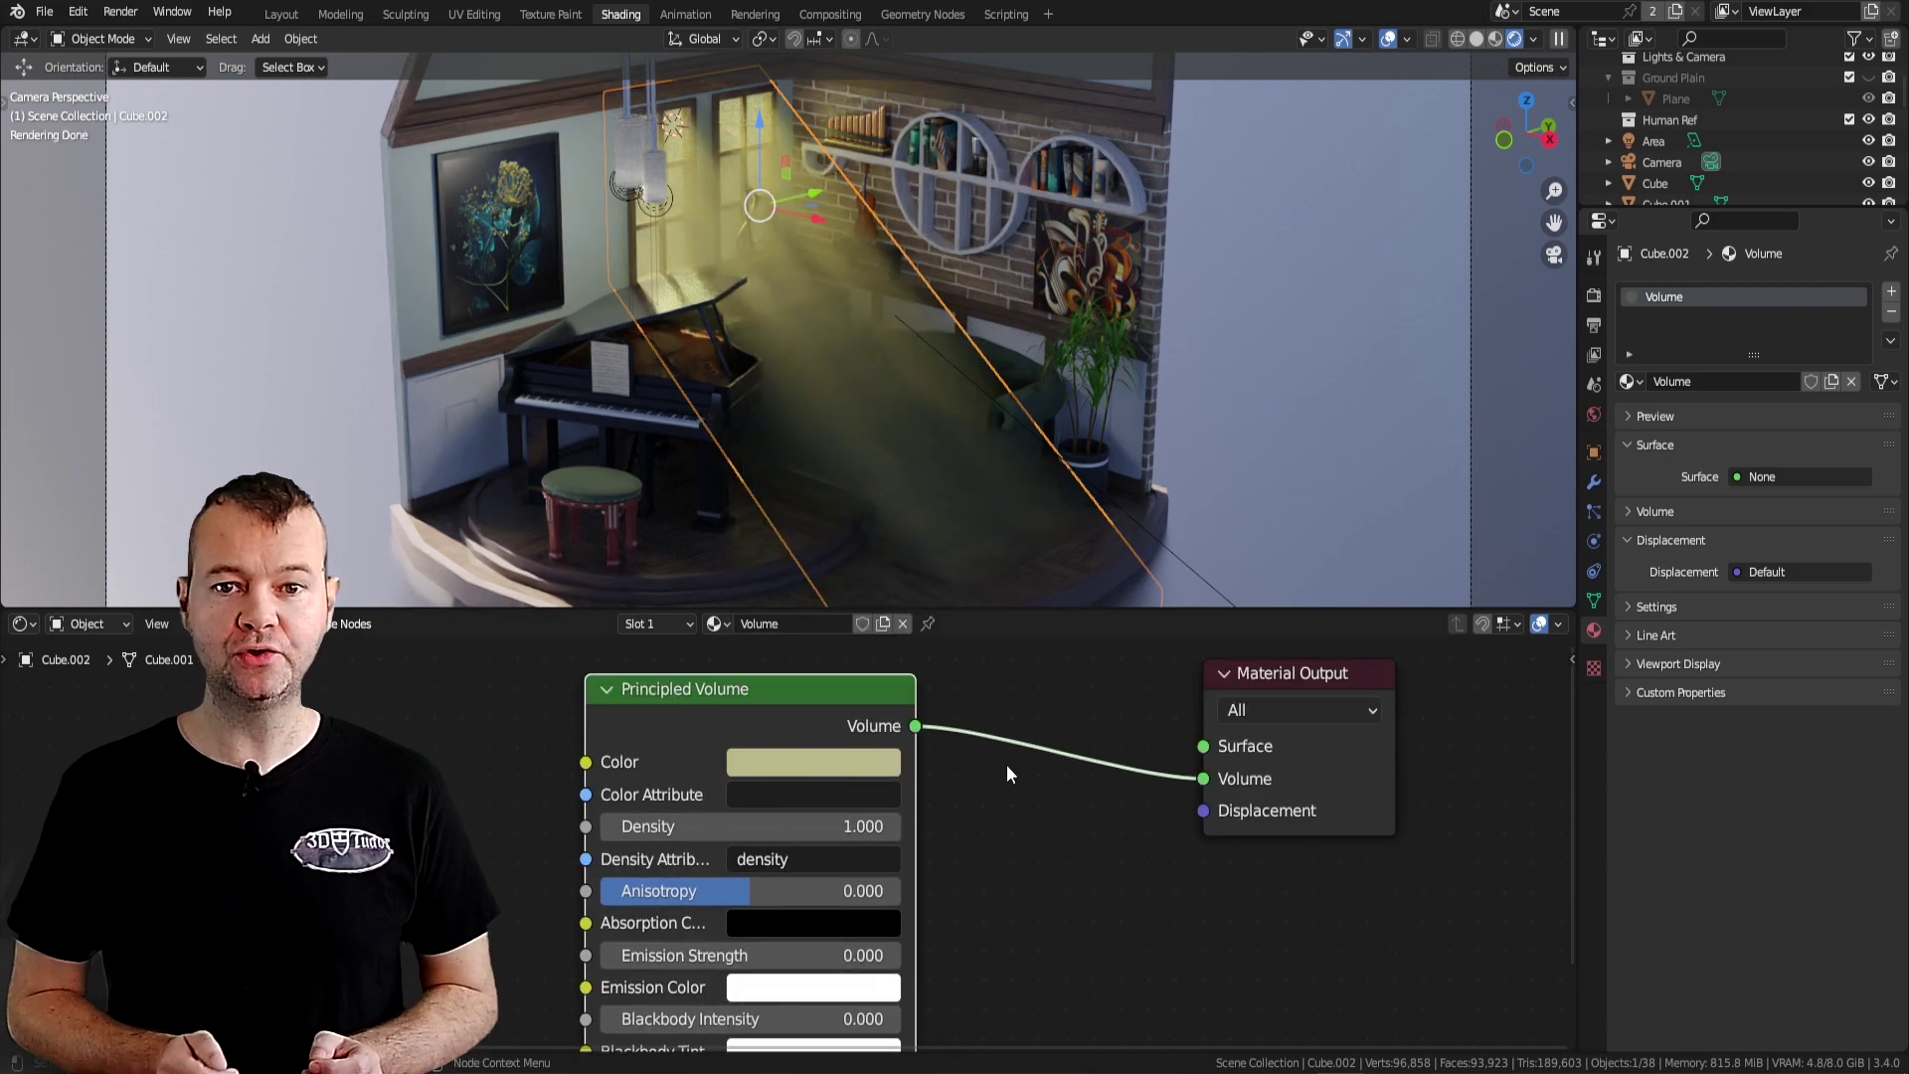
pyautogui.moveTo(756, 891); pyautogui.dragTo(900, 891)
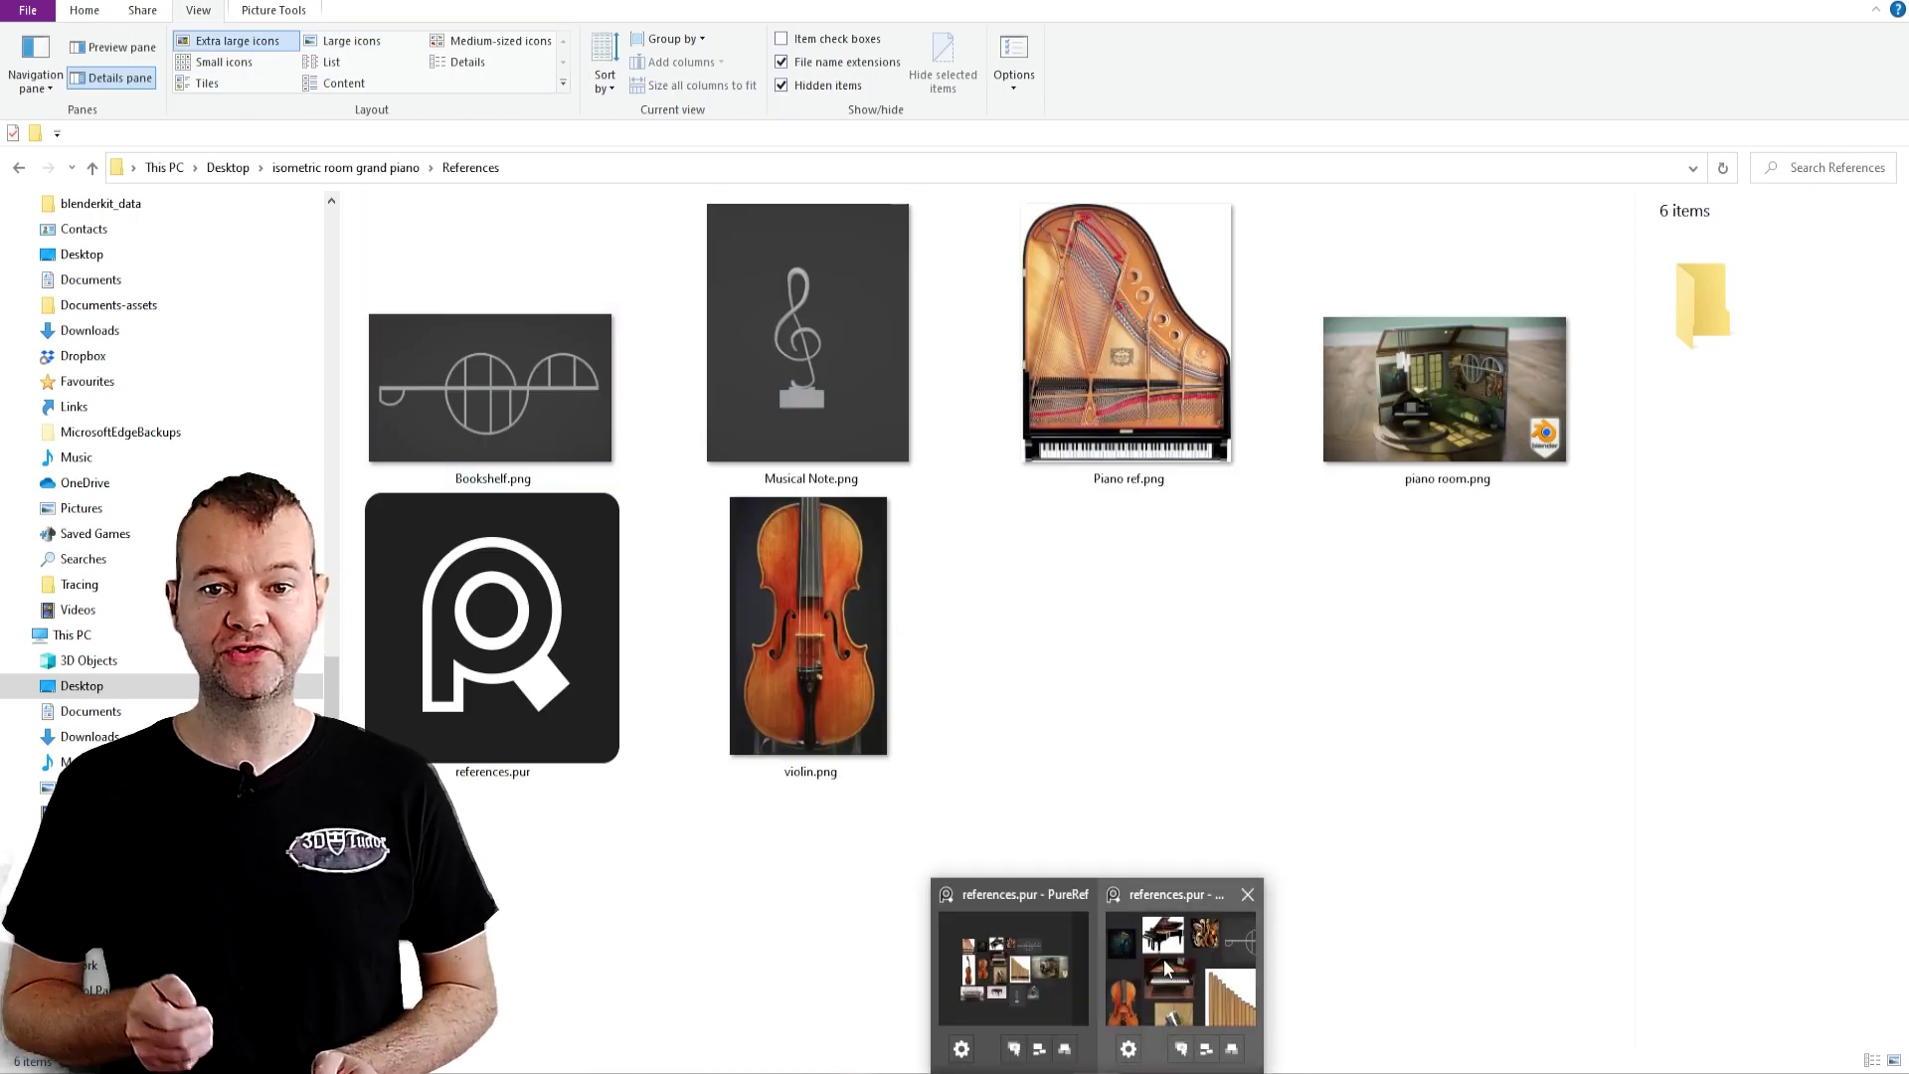
# Bring up the references.pur PureRef board over the References folder
pyautogui.click(1009, 955)
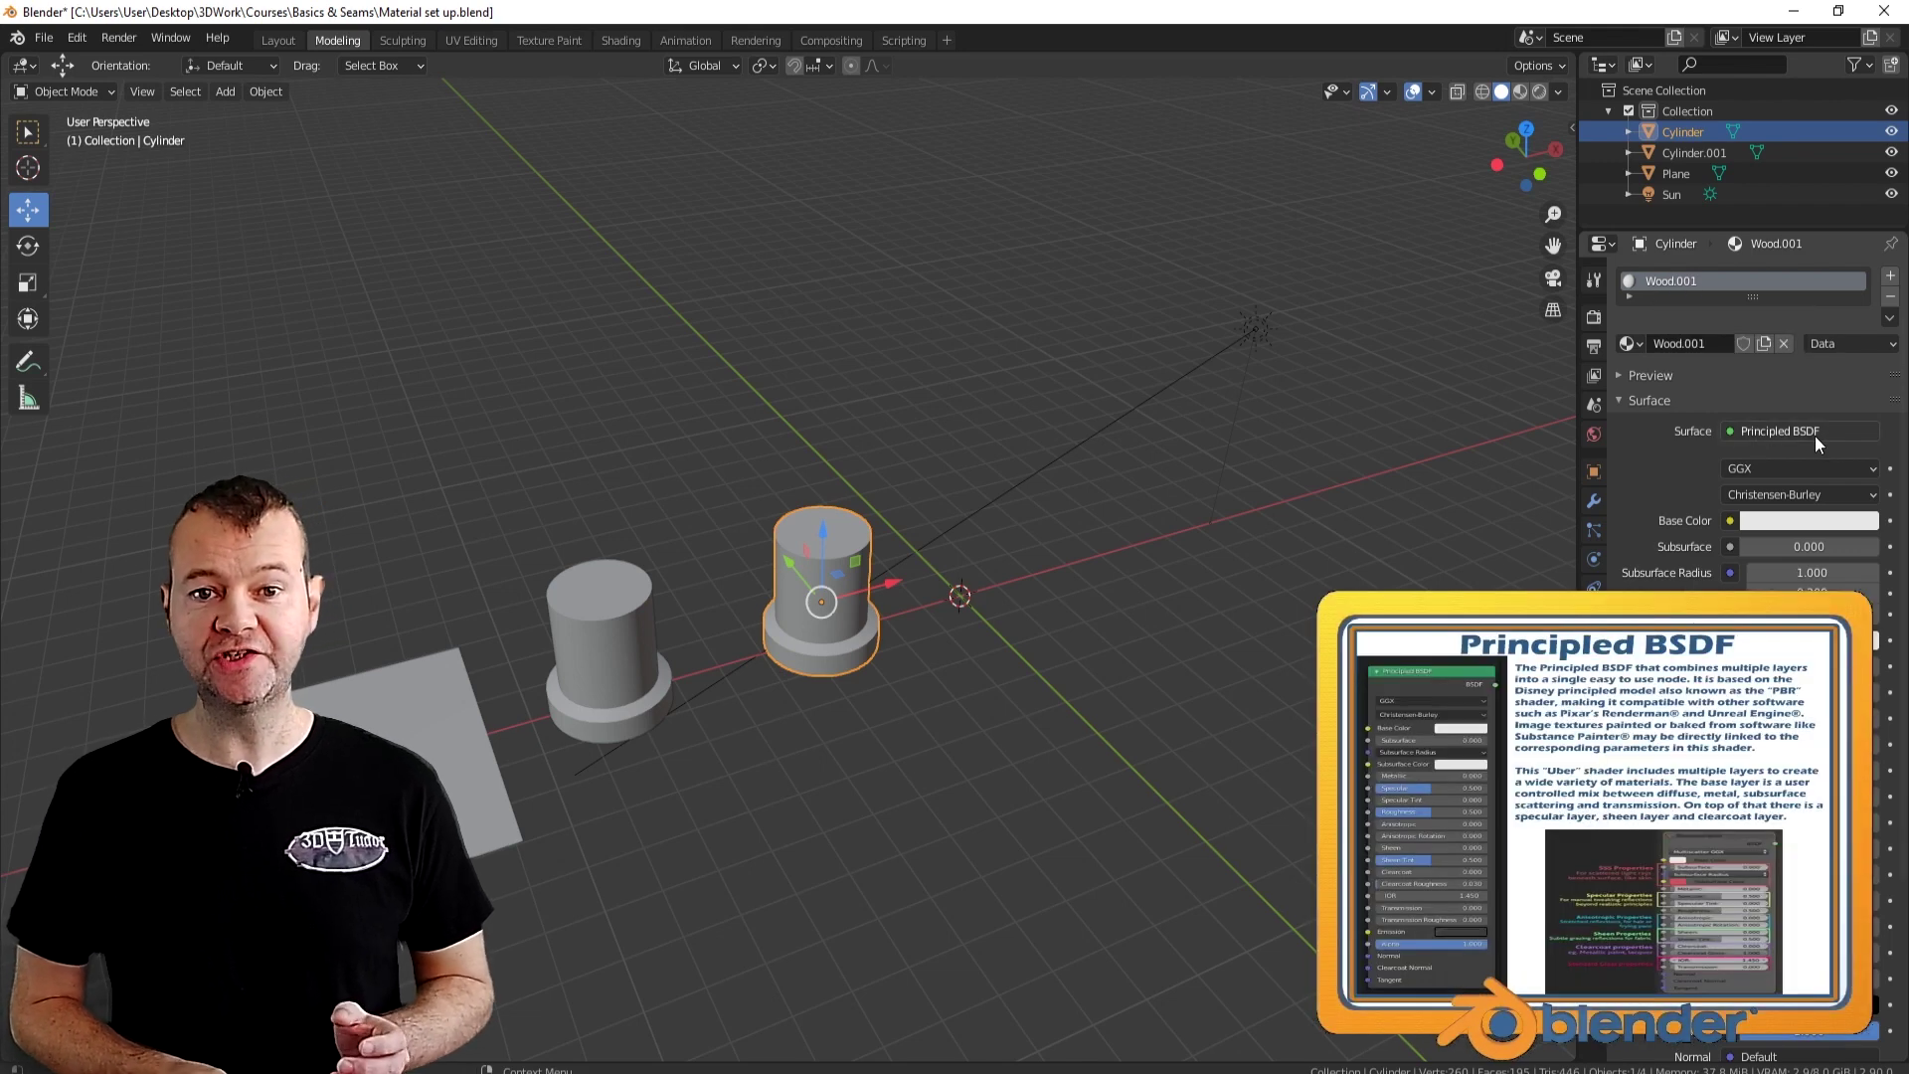
# Run Principled Texture Setup on Wood.001 with all five Wood texture maps
pyautogui.click(621, 40)
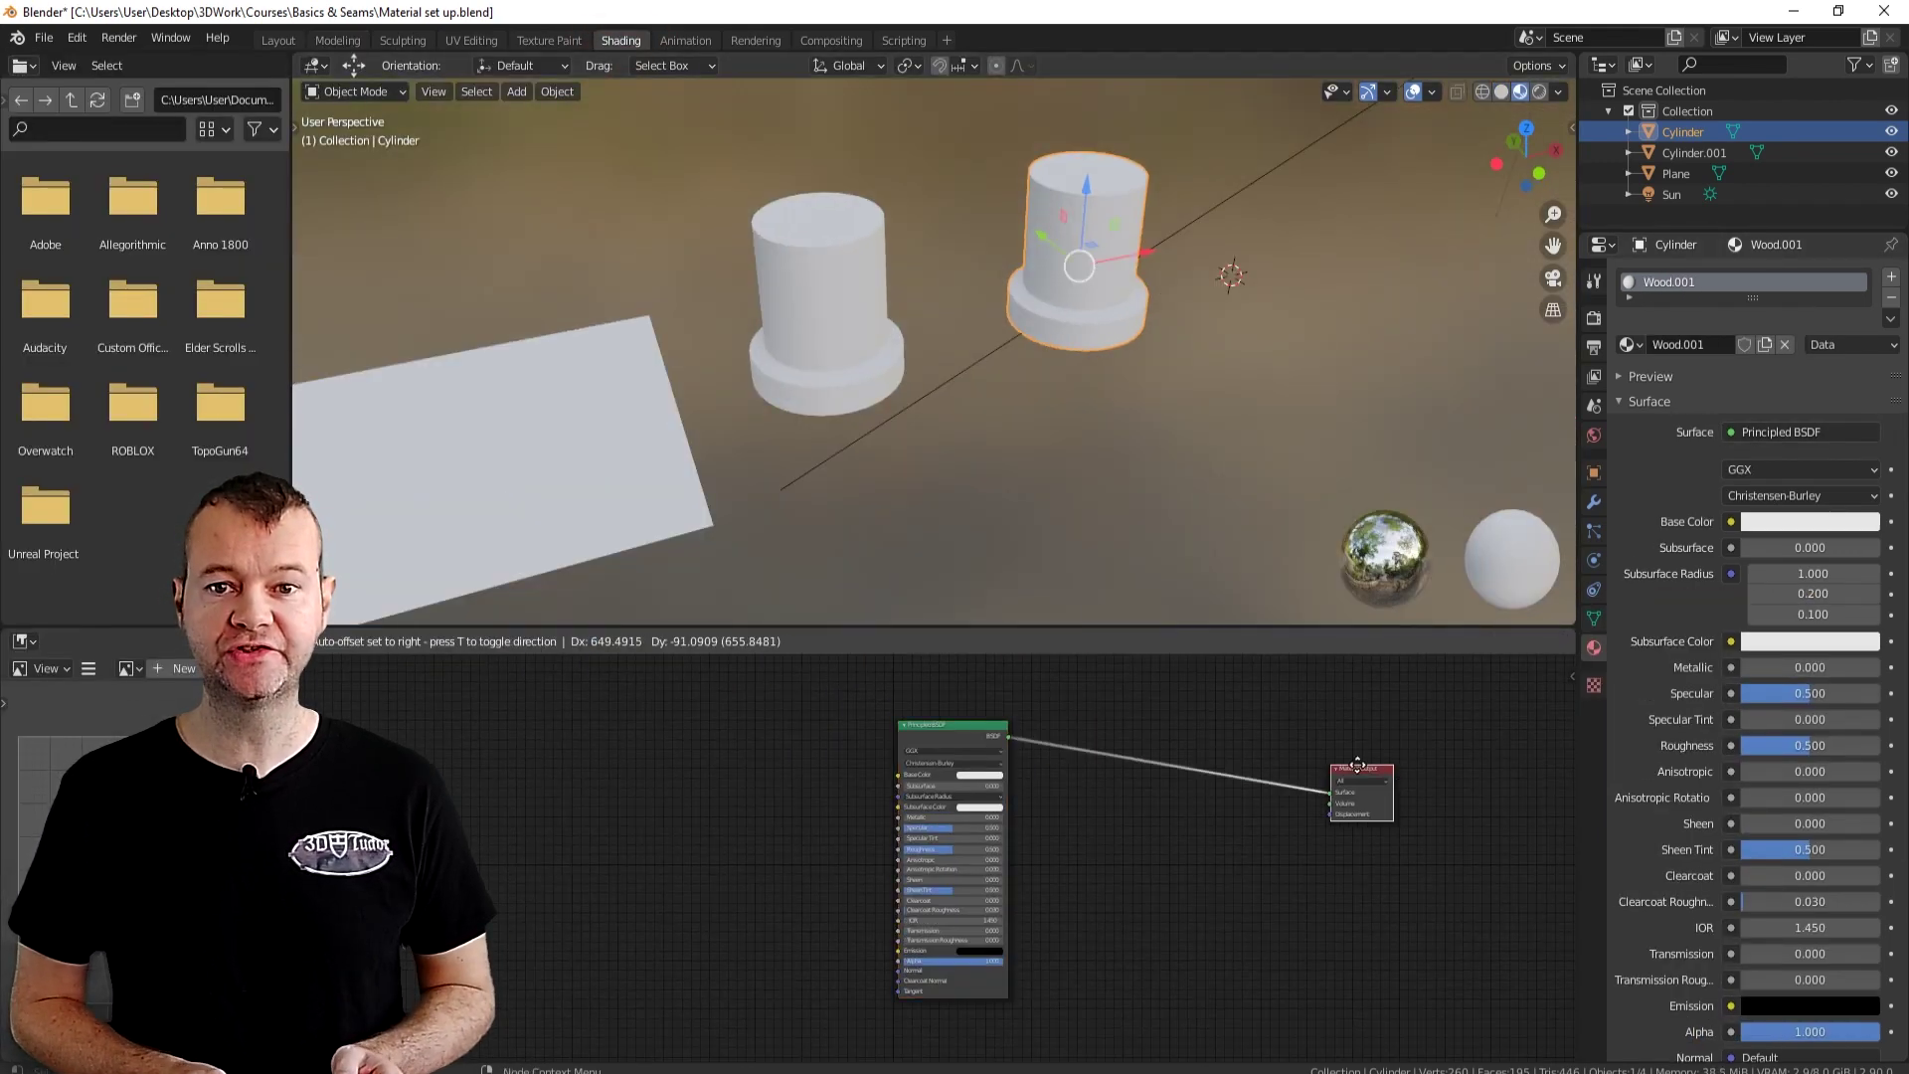
pyautogui.click(1357, 765)
pyautogui.hotkey('ctrl', 'shift', 't')
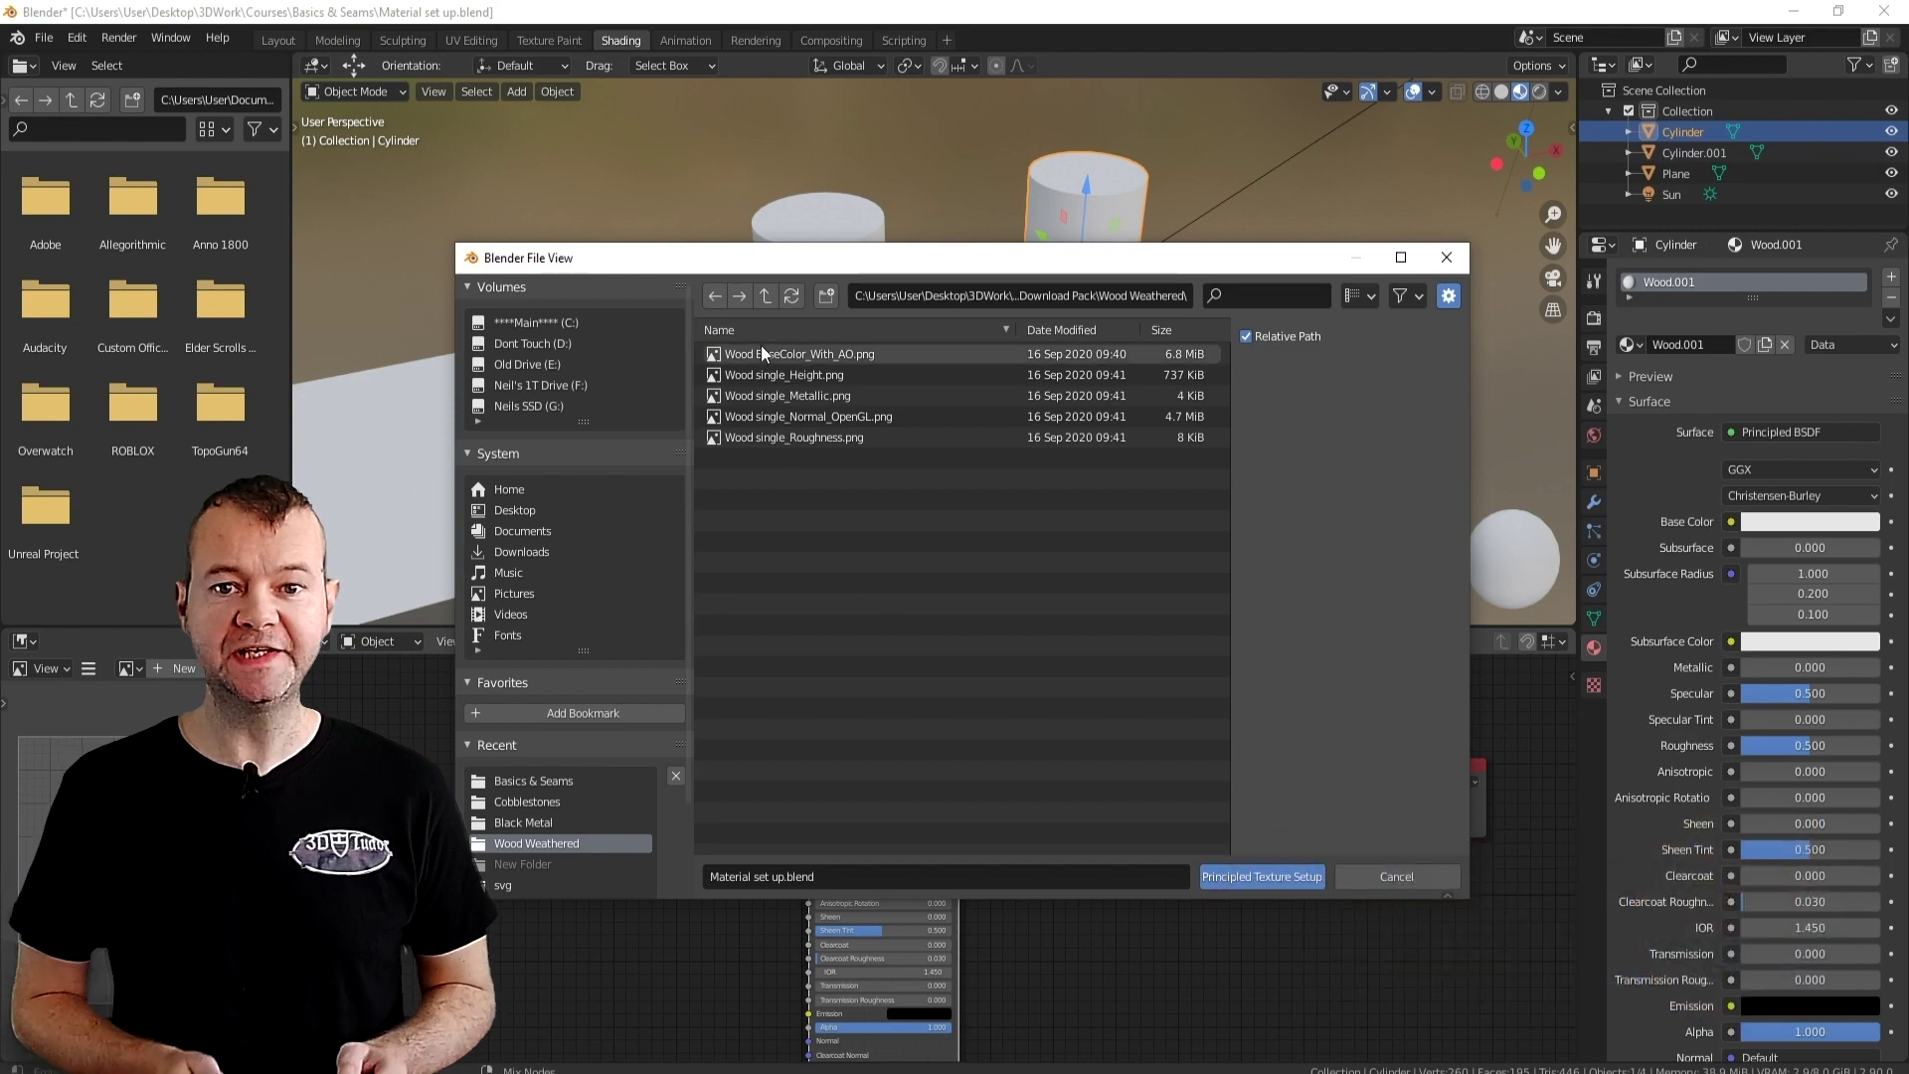
pyautogui.press('a')
pyautogui.click(1261, 876)
# Offset the wood texture along the X axis, checking the cylinder from a level front view
pyautogui.scroll(3, 895, 542)
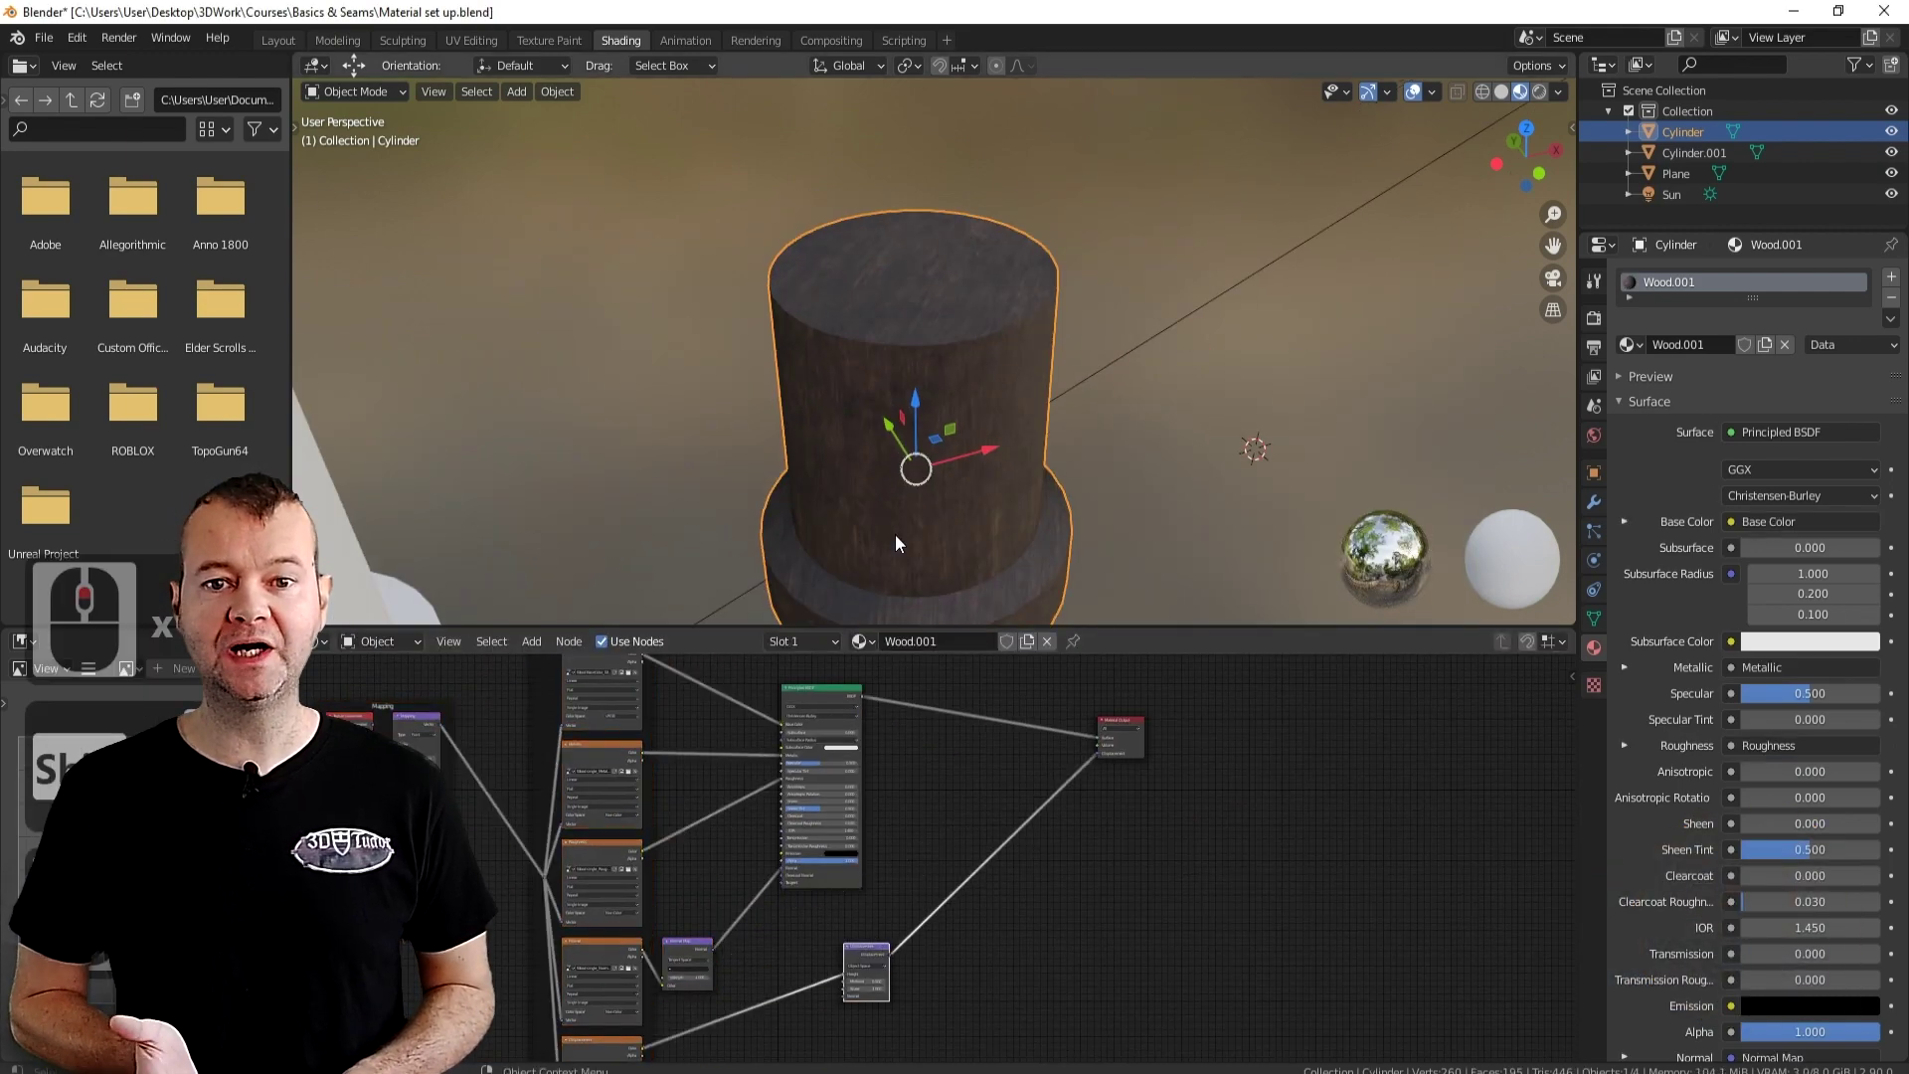
pyautogui.moveTo(895, 542); pyautogui.dragTo(760, 561, button='middle')
pyautogui.scroll(5, 730, 861)
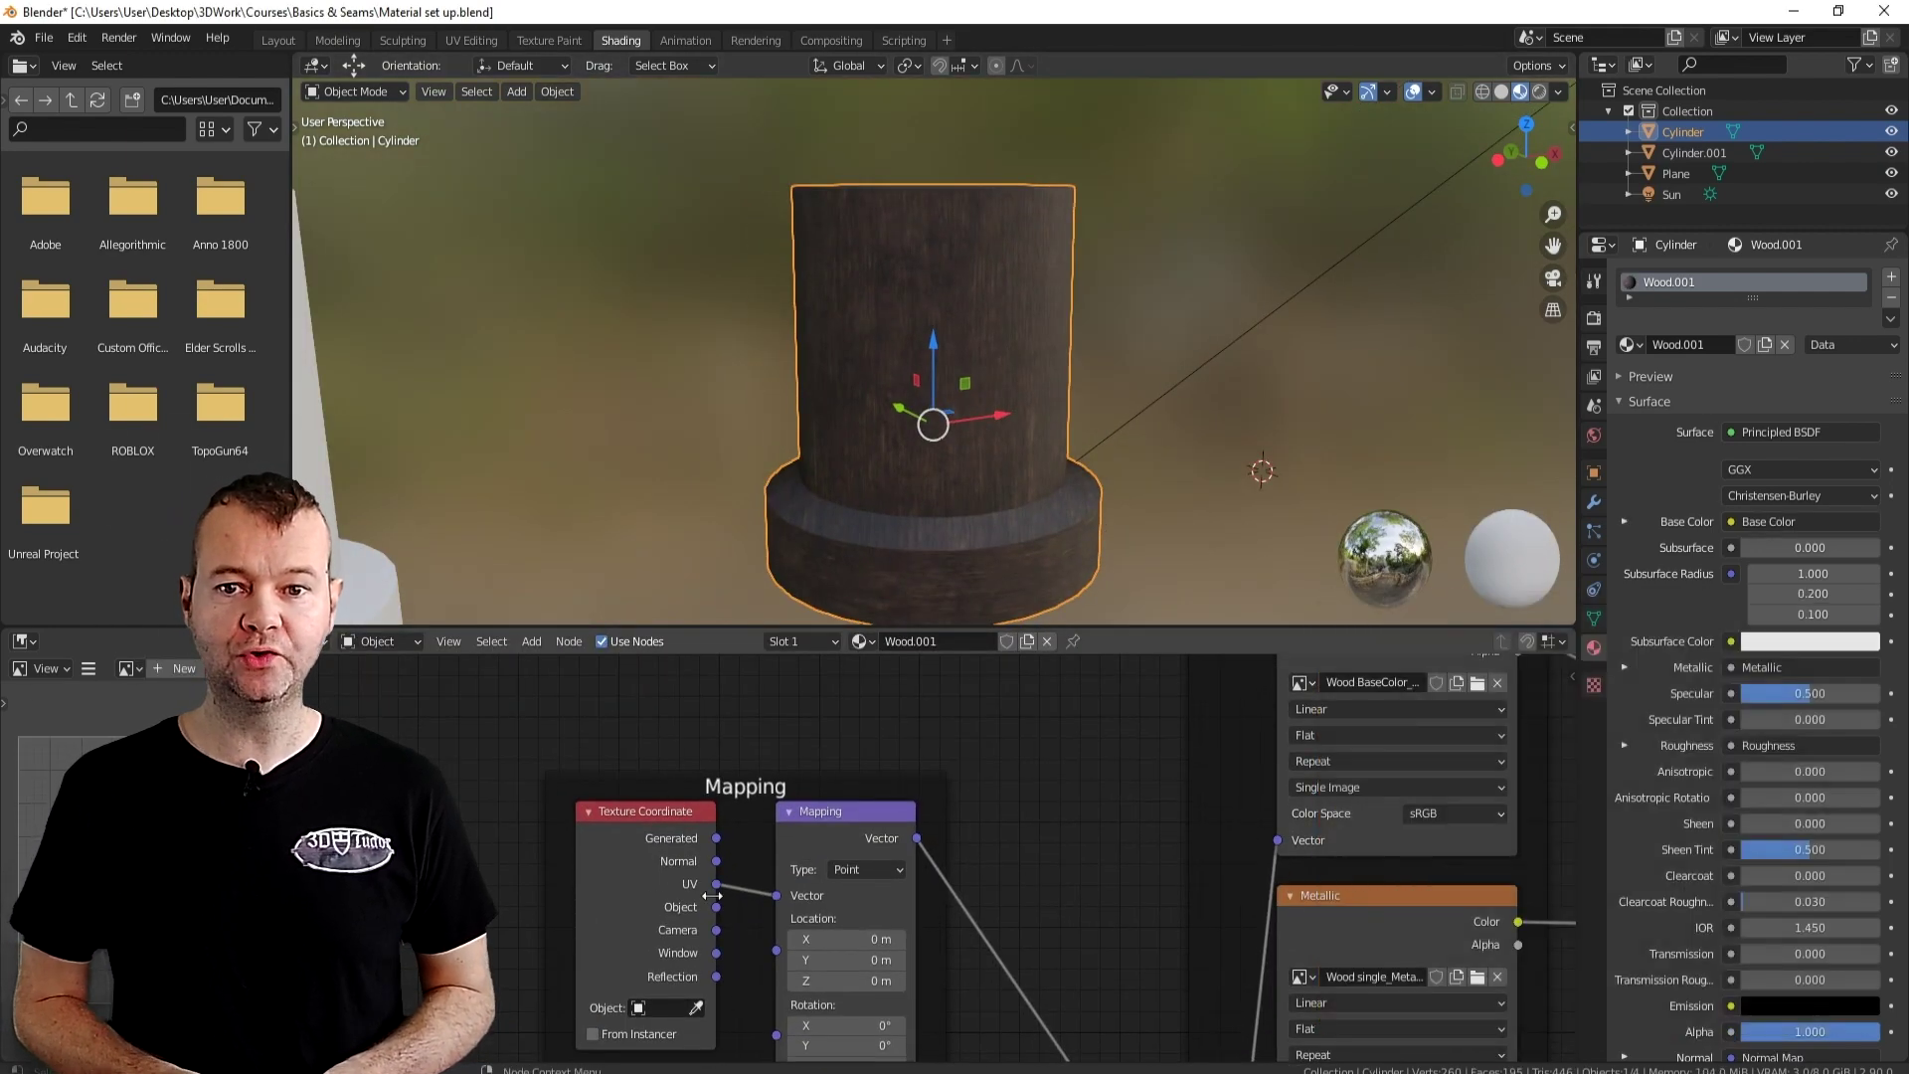
pyautogui.click(472, 40)
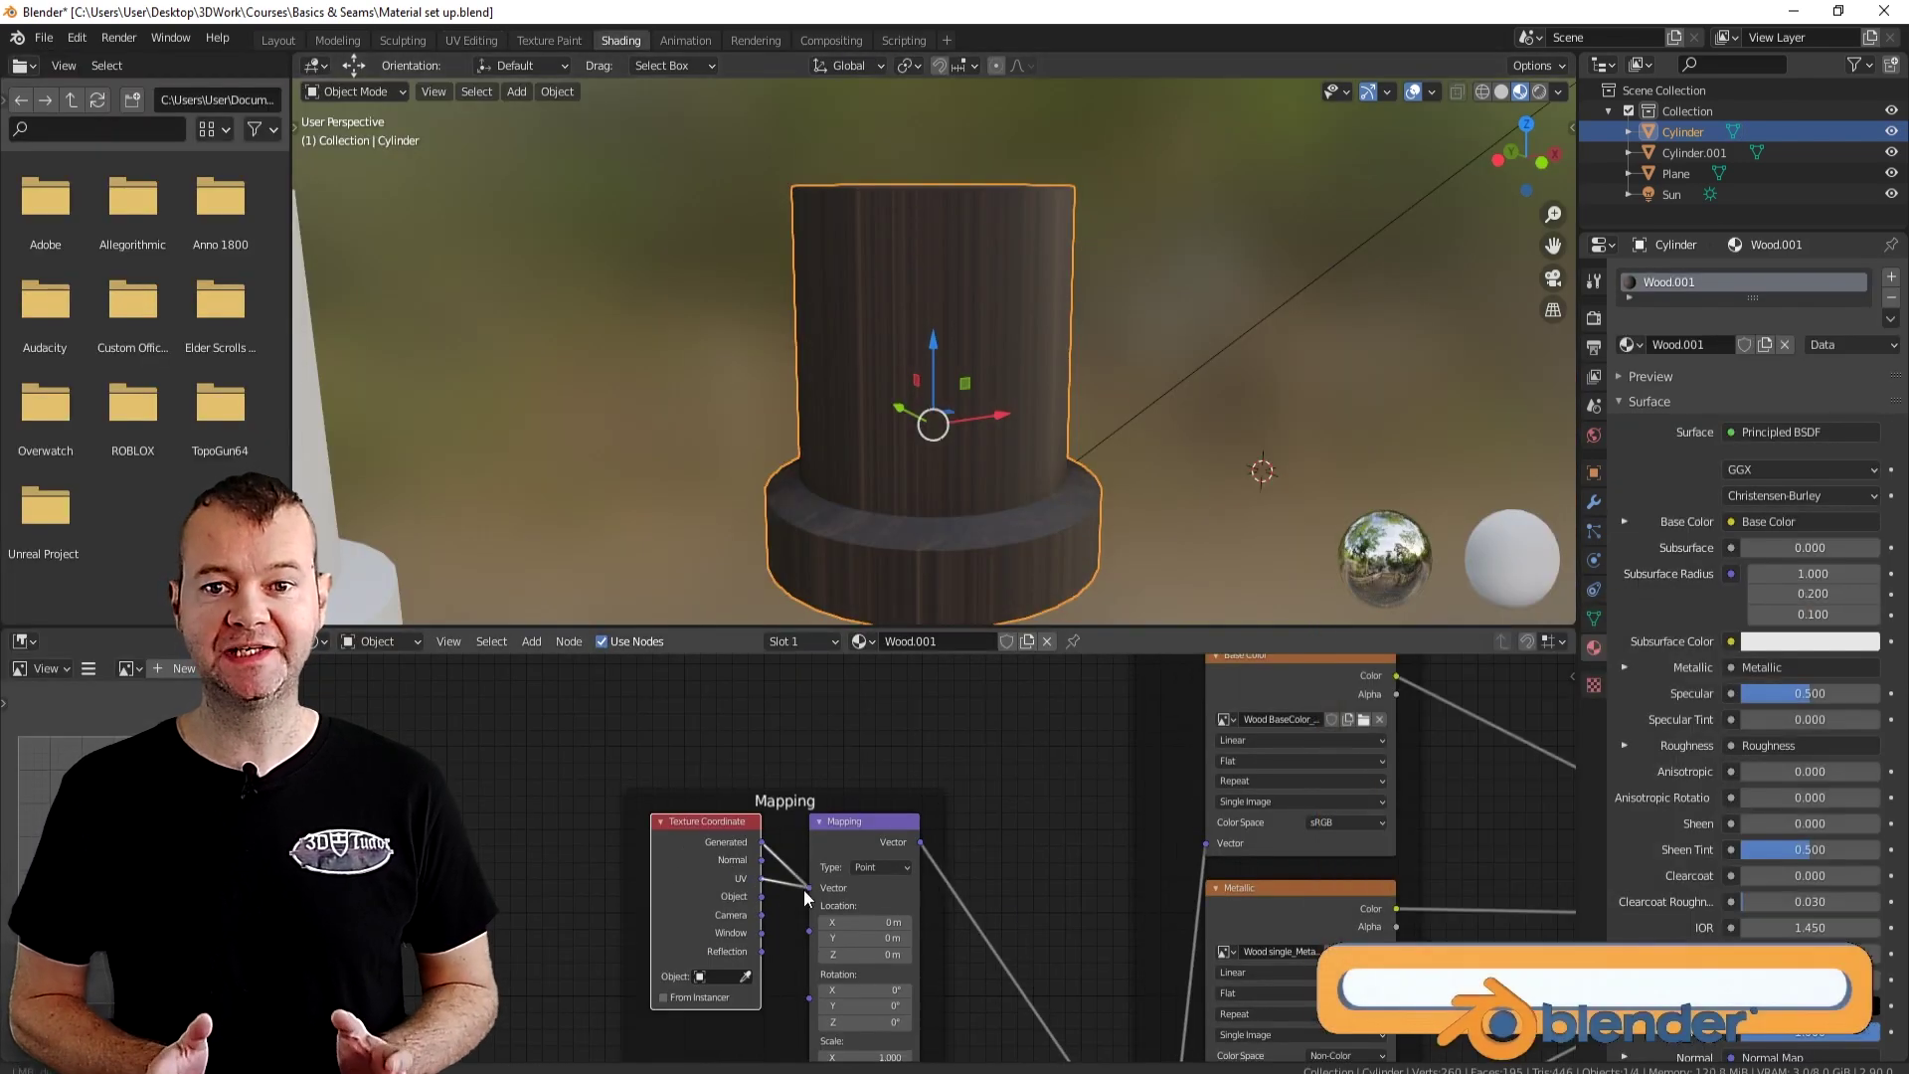
pyautogui.scroll(3, 803, 889)
pyautogui.moveTo(696, 780); pyautogui.dragTo(736, 780)
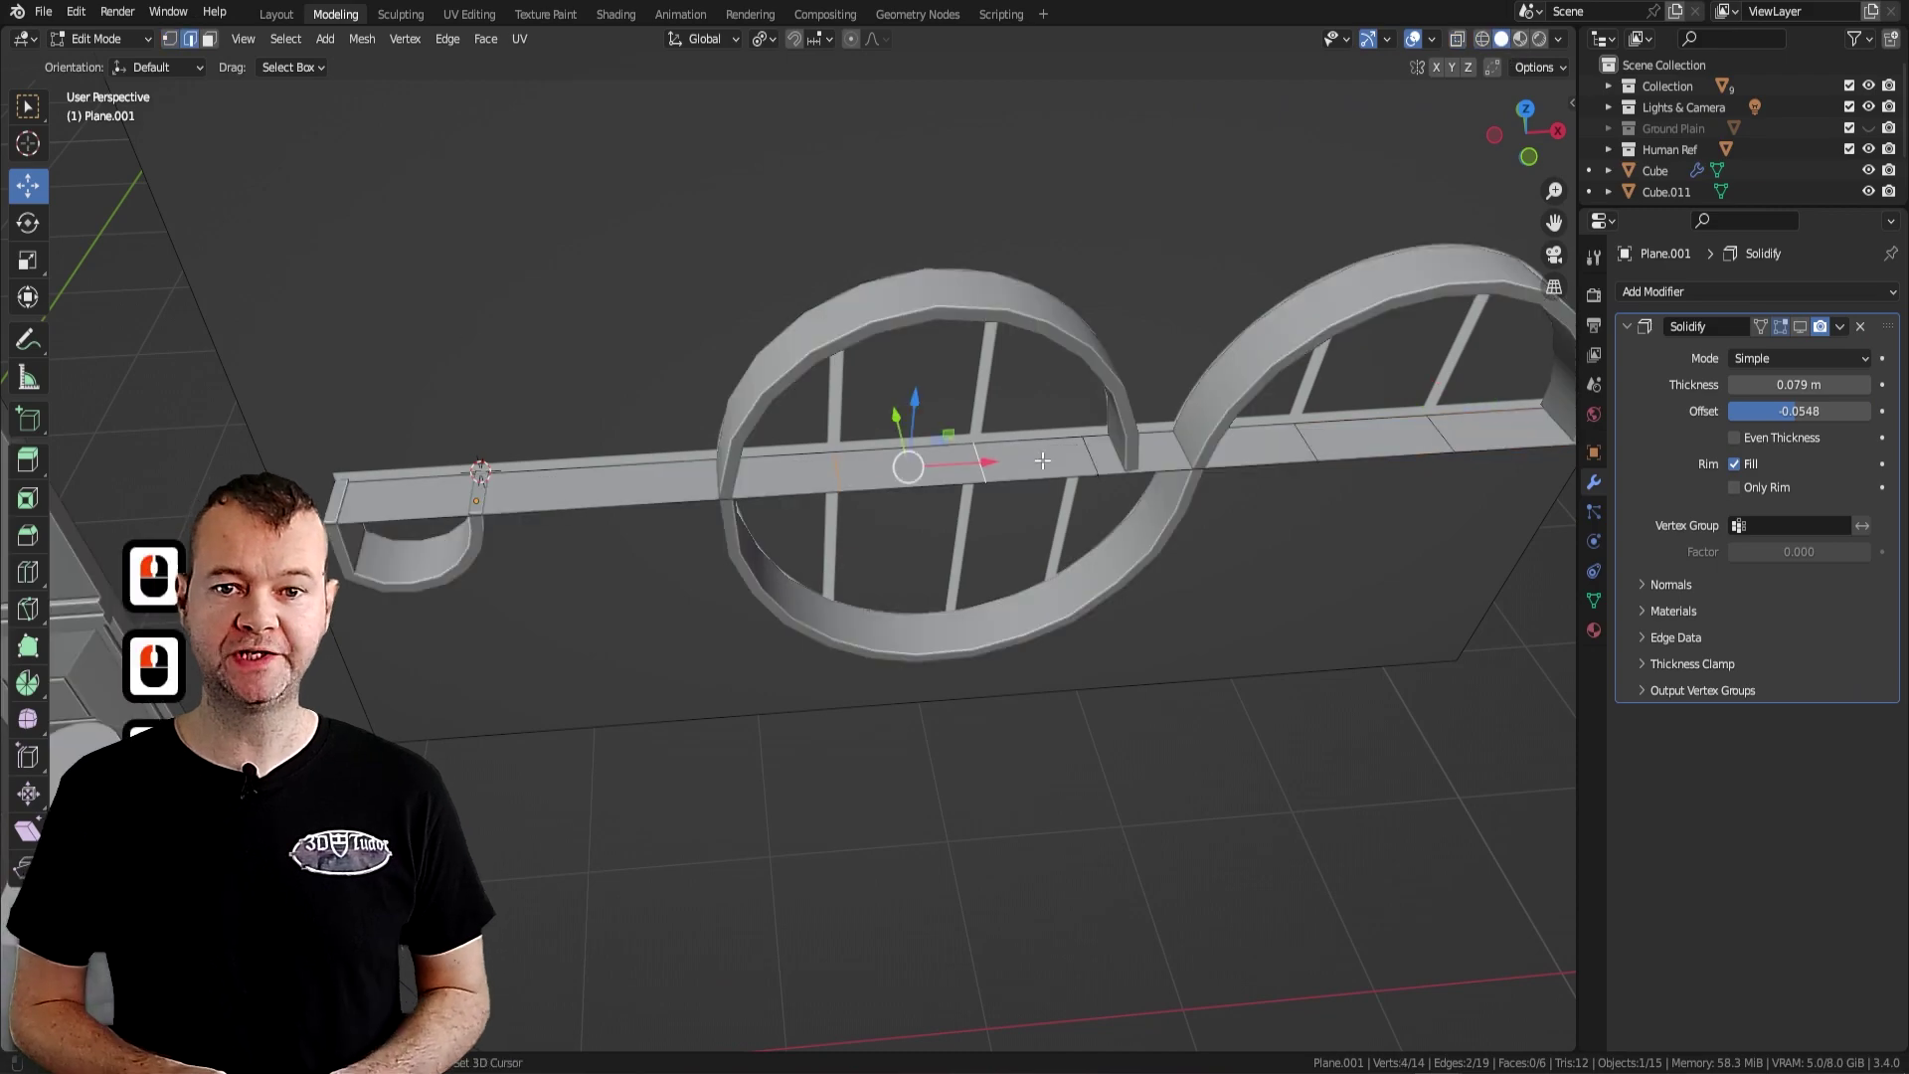
# Inspect the circular bookshelf rings from the front and orbit around them
pyautogui.press('KP_1')
pyautogui.scroll(3, 875, 550)
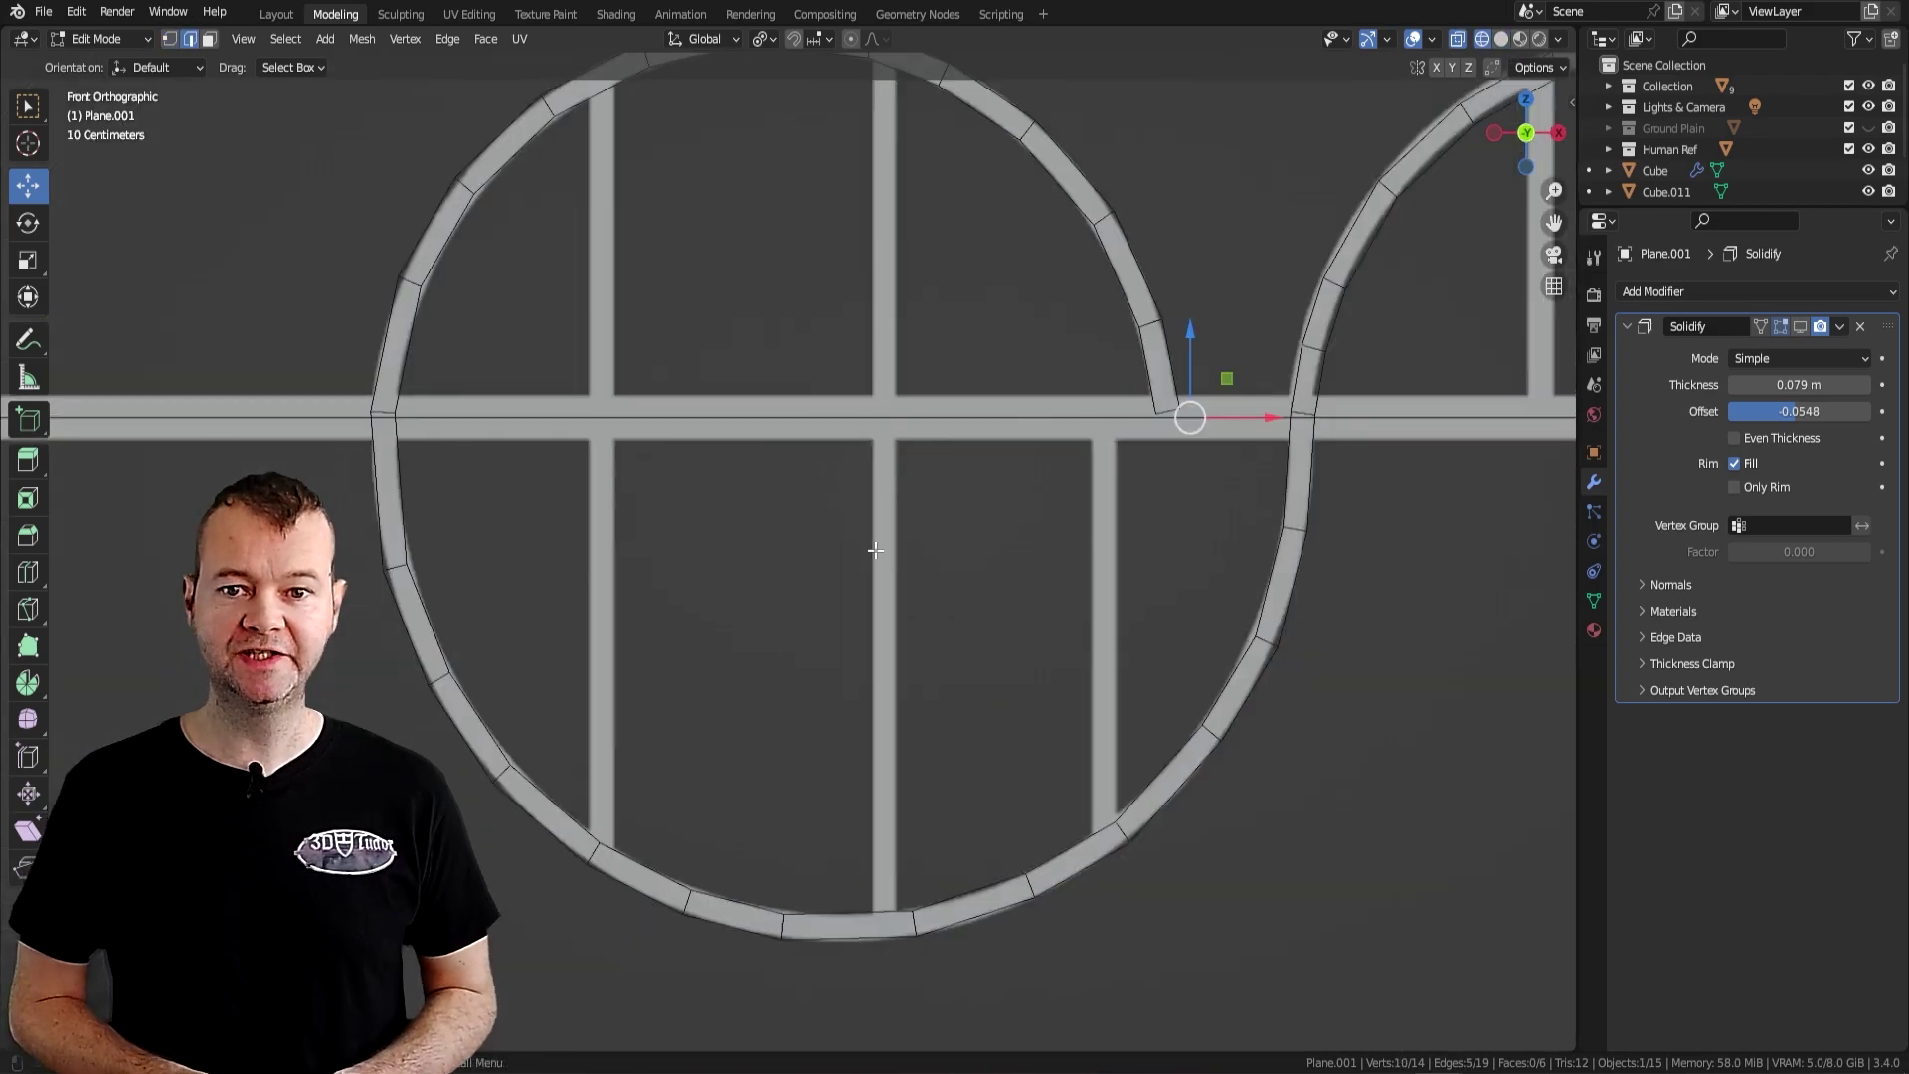
pyautogui.scroll(-3, 1045, 526)
pyautogui.moveTo(997, 490); pyautogui.dragTo(800, 478, button='middle')
pyautogui.scroll(4, 800, 478)
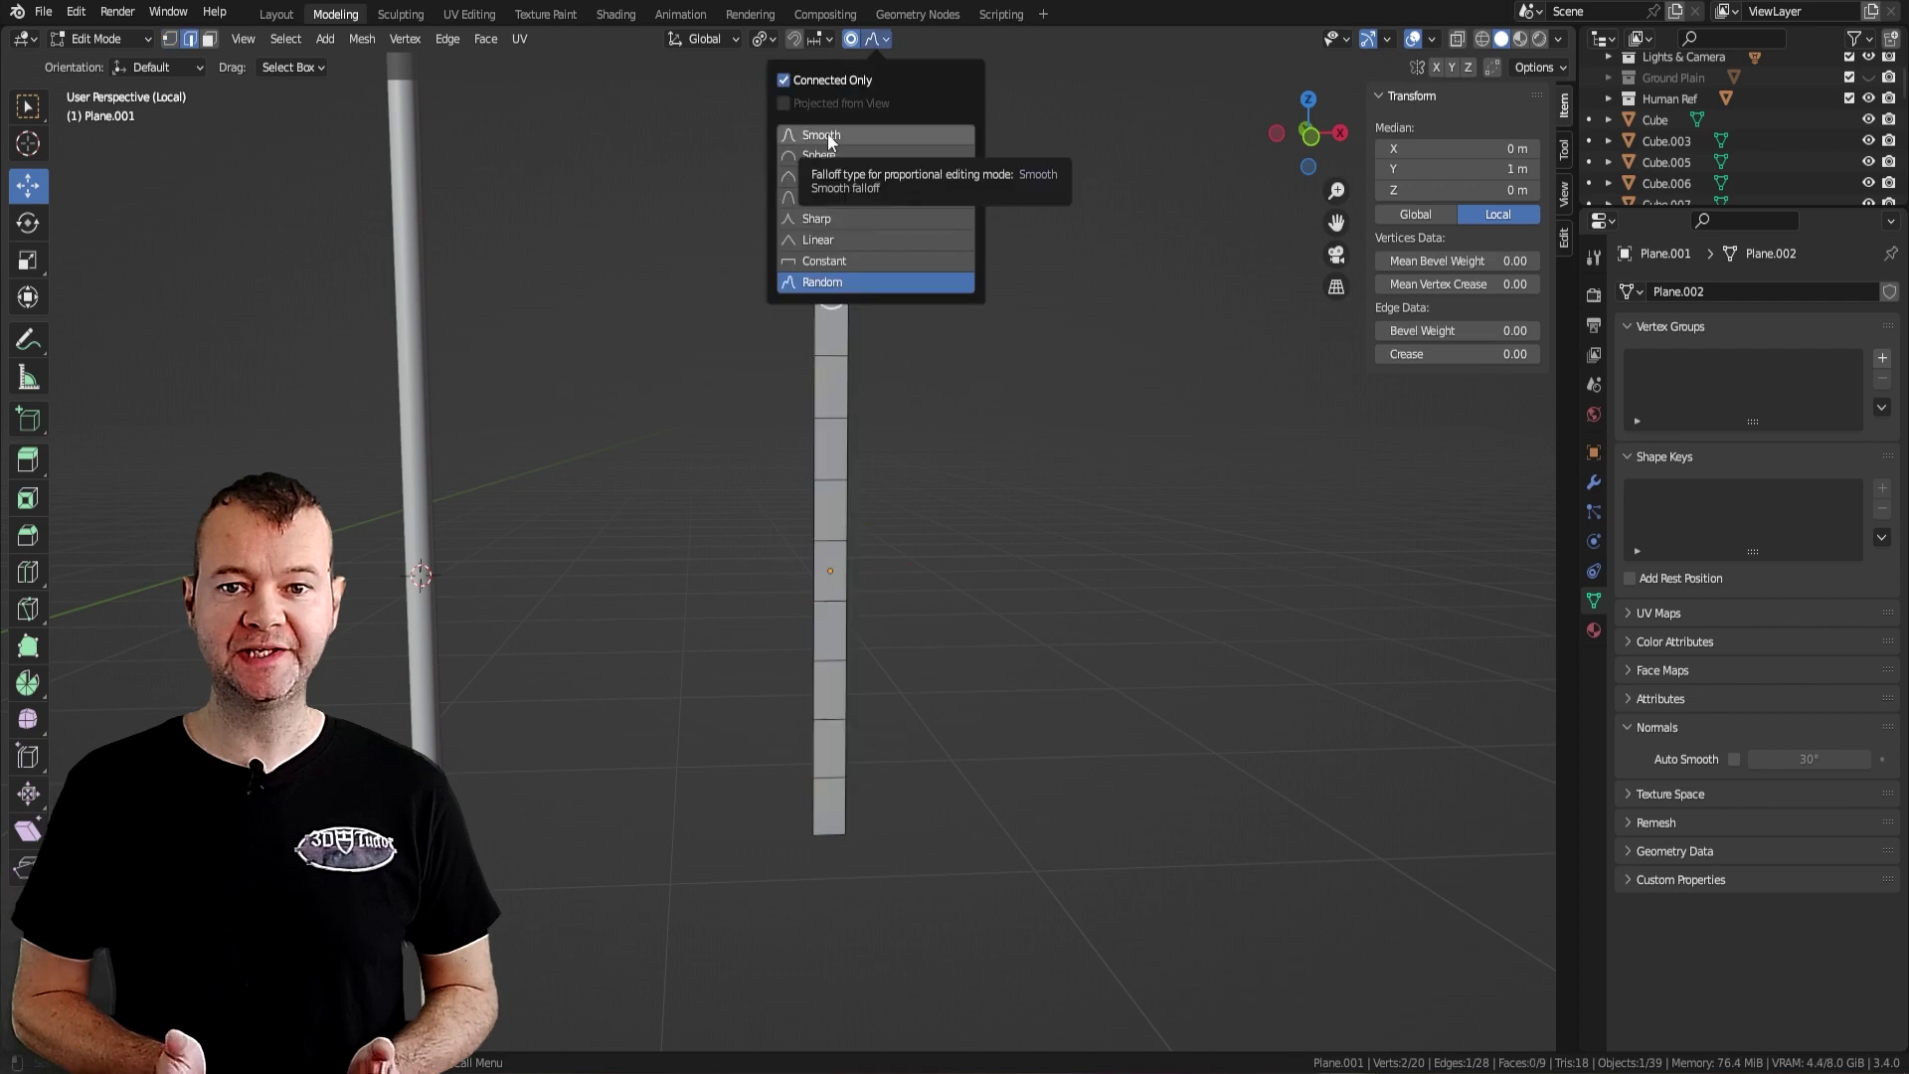
# Scale the shelf strip with proportional editing and apply the face set change on the couch
pyautogui.click(875, 282)
pyautogui.press('s')
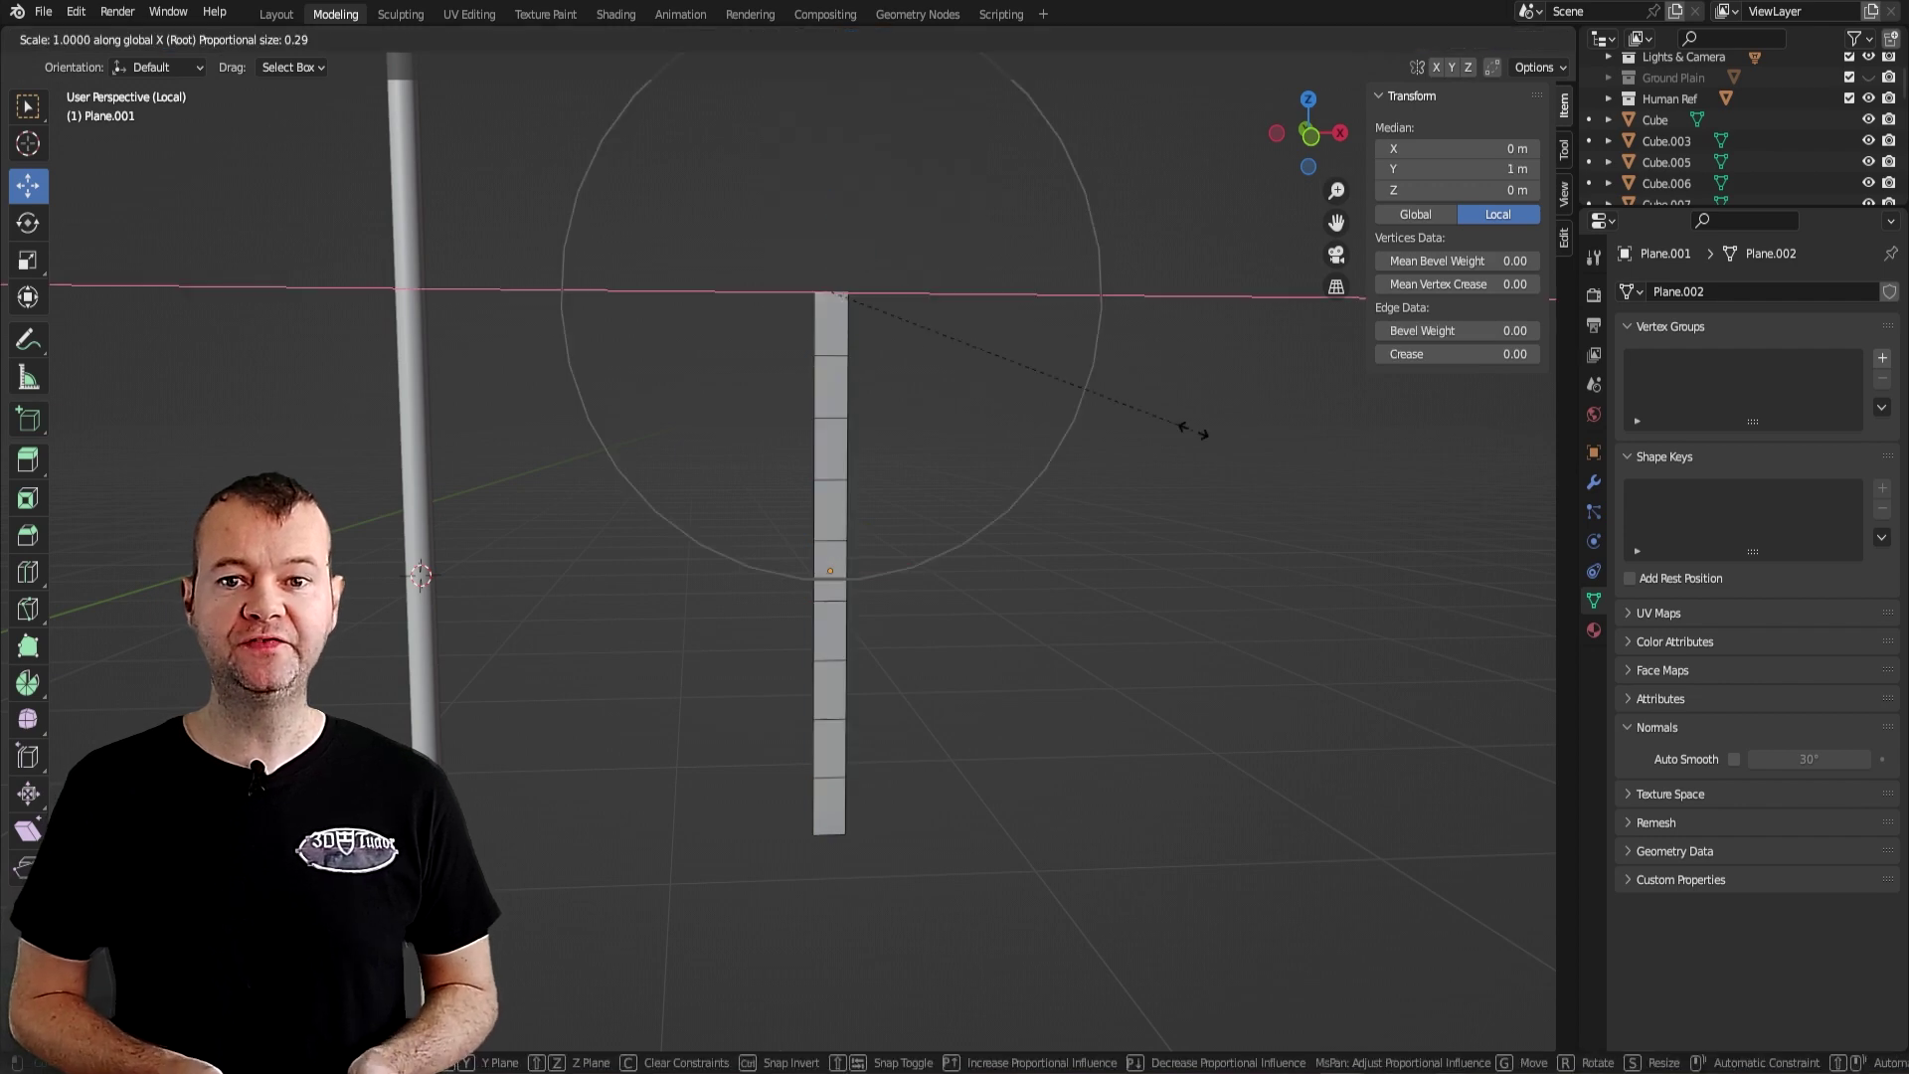
pyautogui.click(1176, 782)
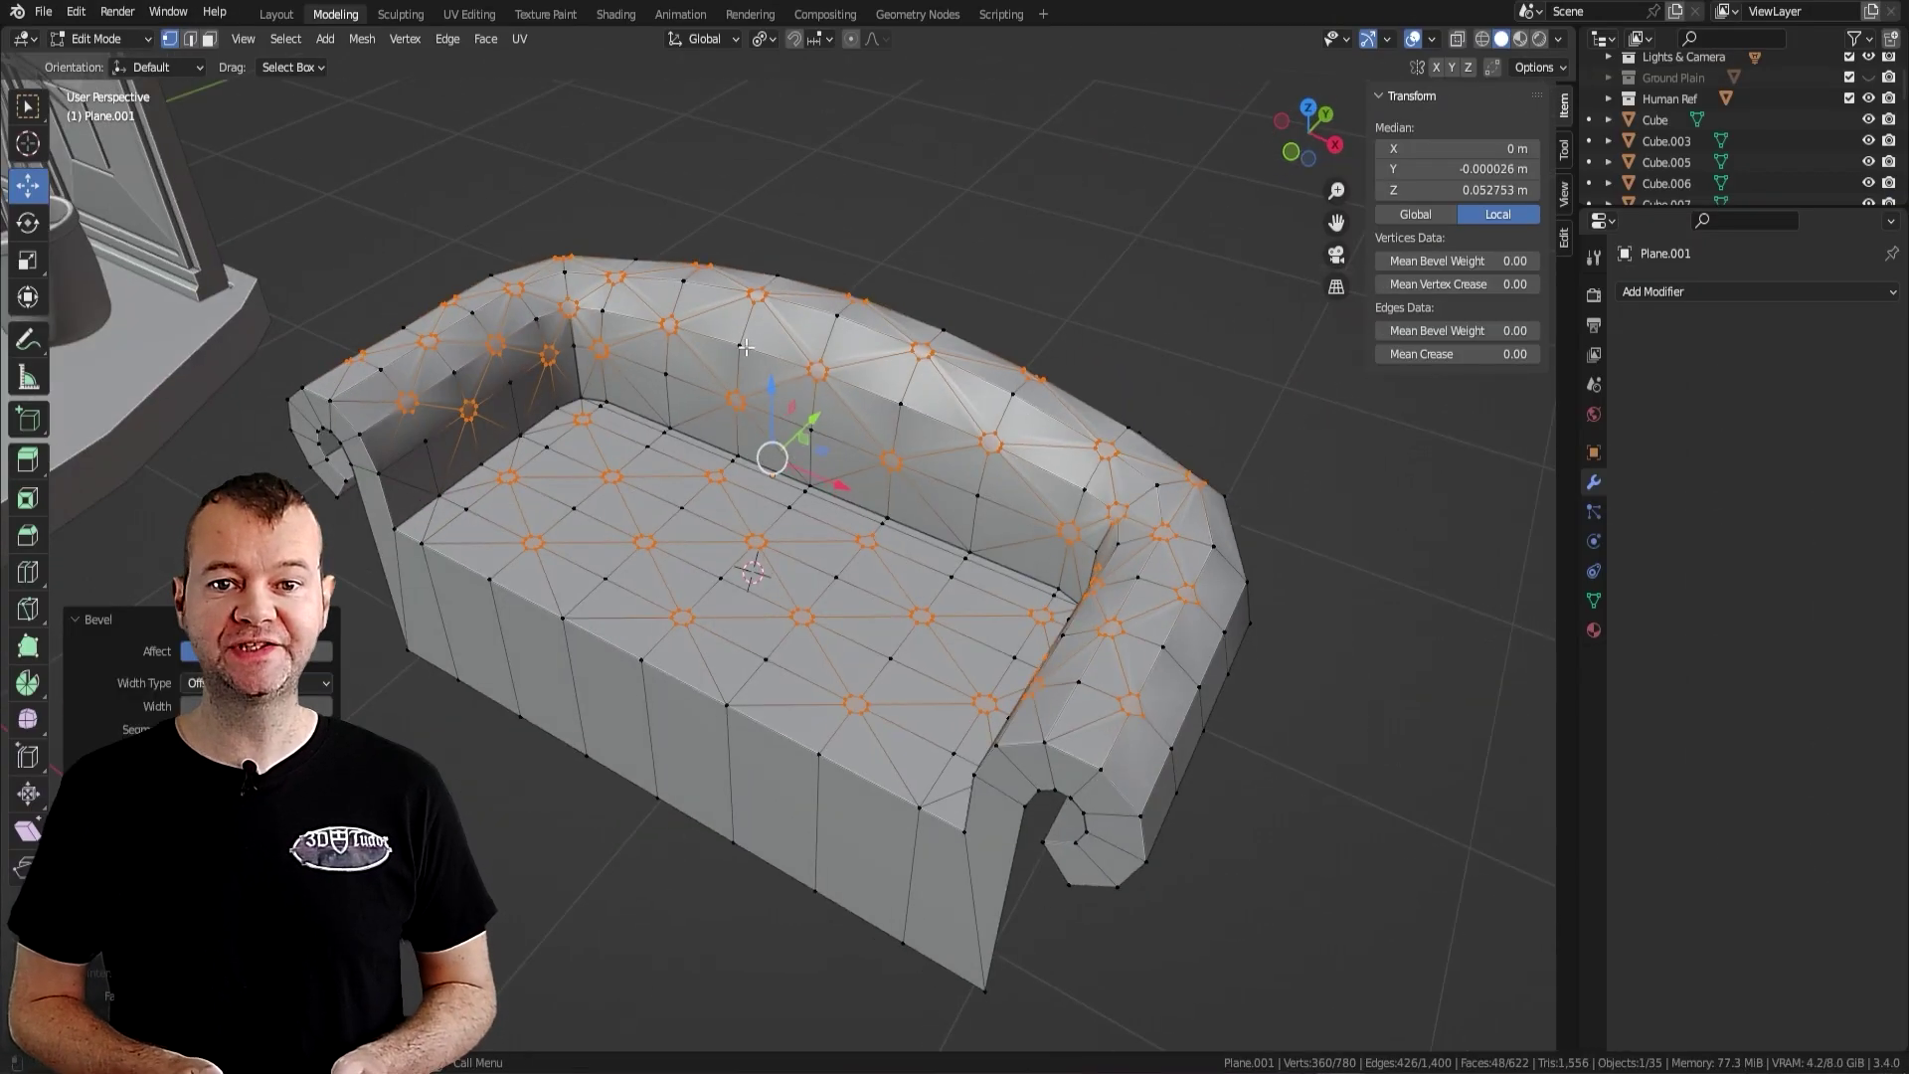
pyautogui.click(408, 105)
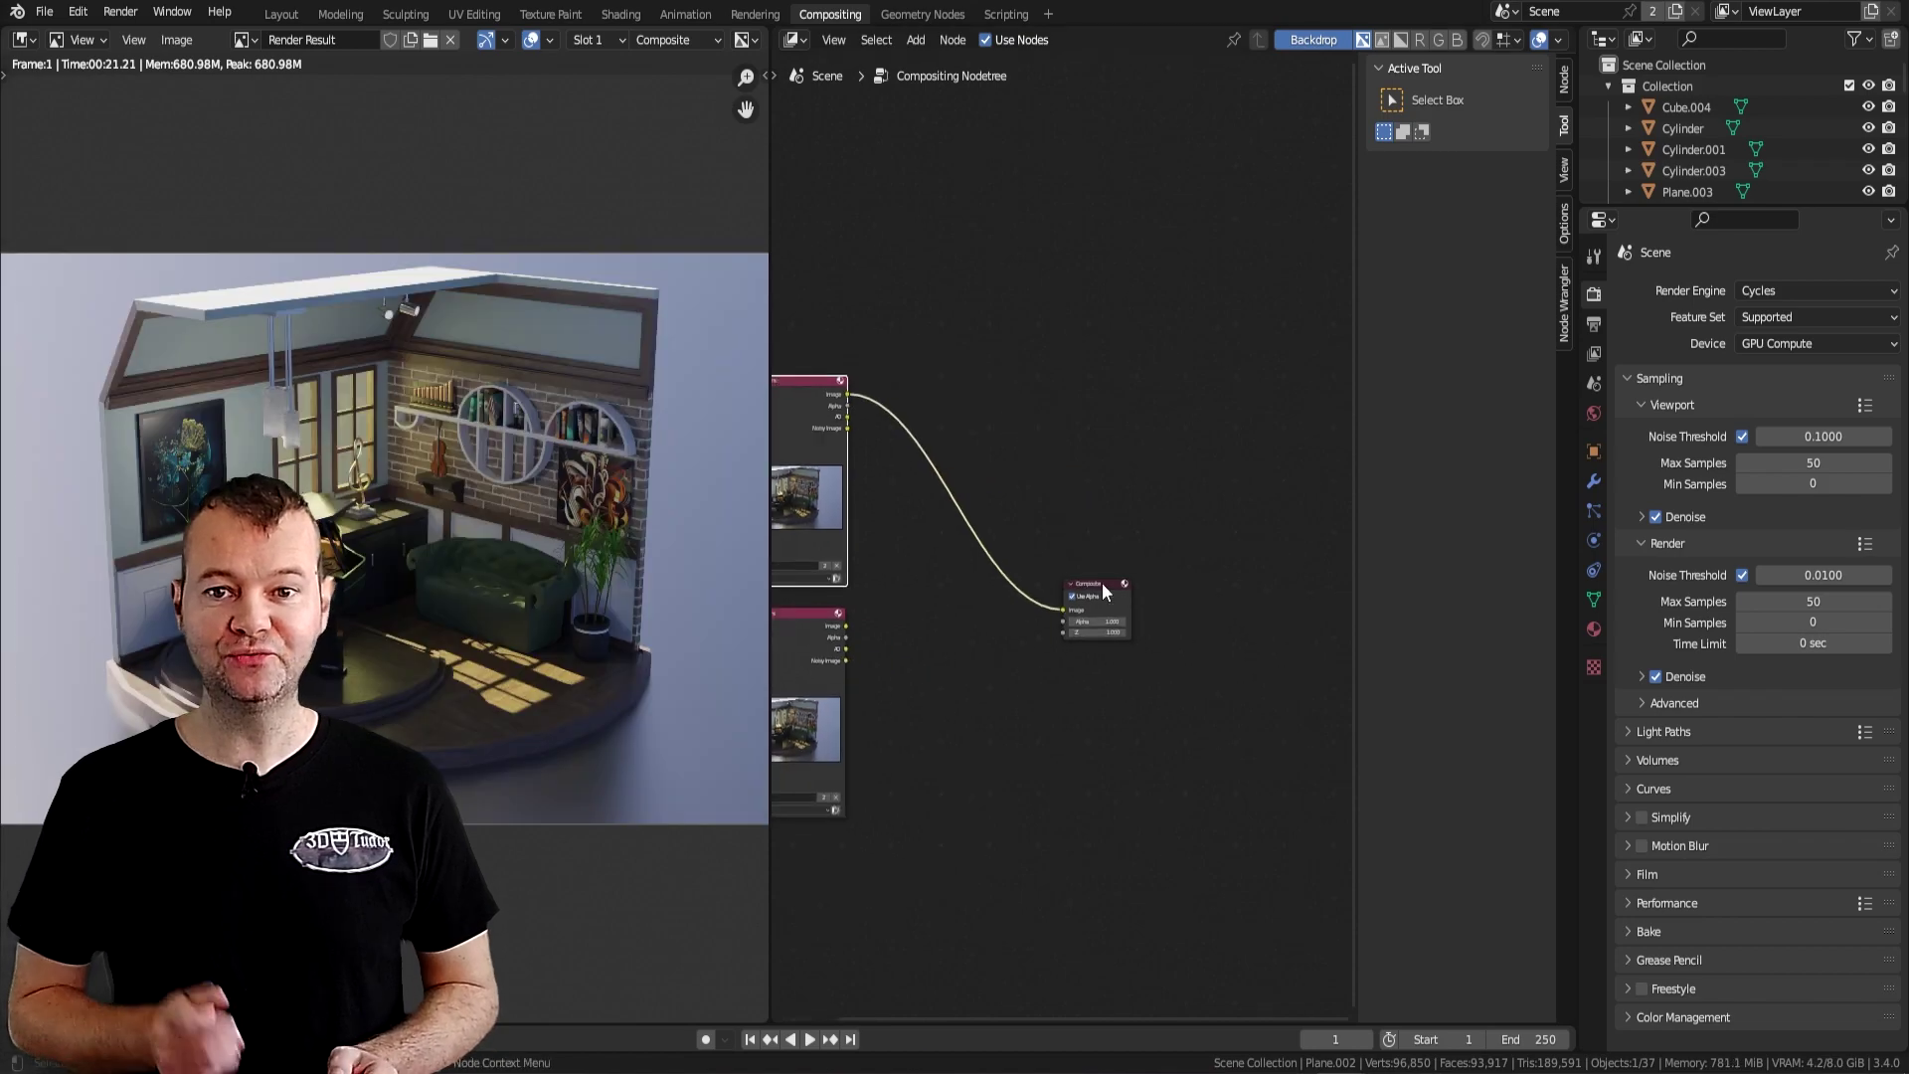
# Link the render layer to the Composite node and add a Denoise node
pyautogui.moveTo(887, 633); pyautogui.dragTo(1238, 617)
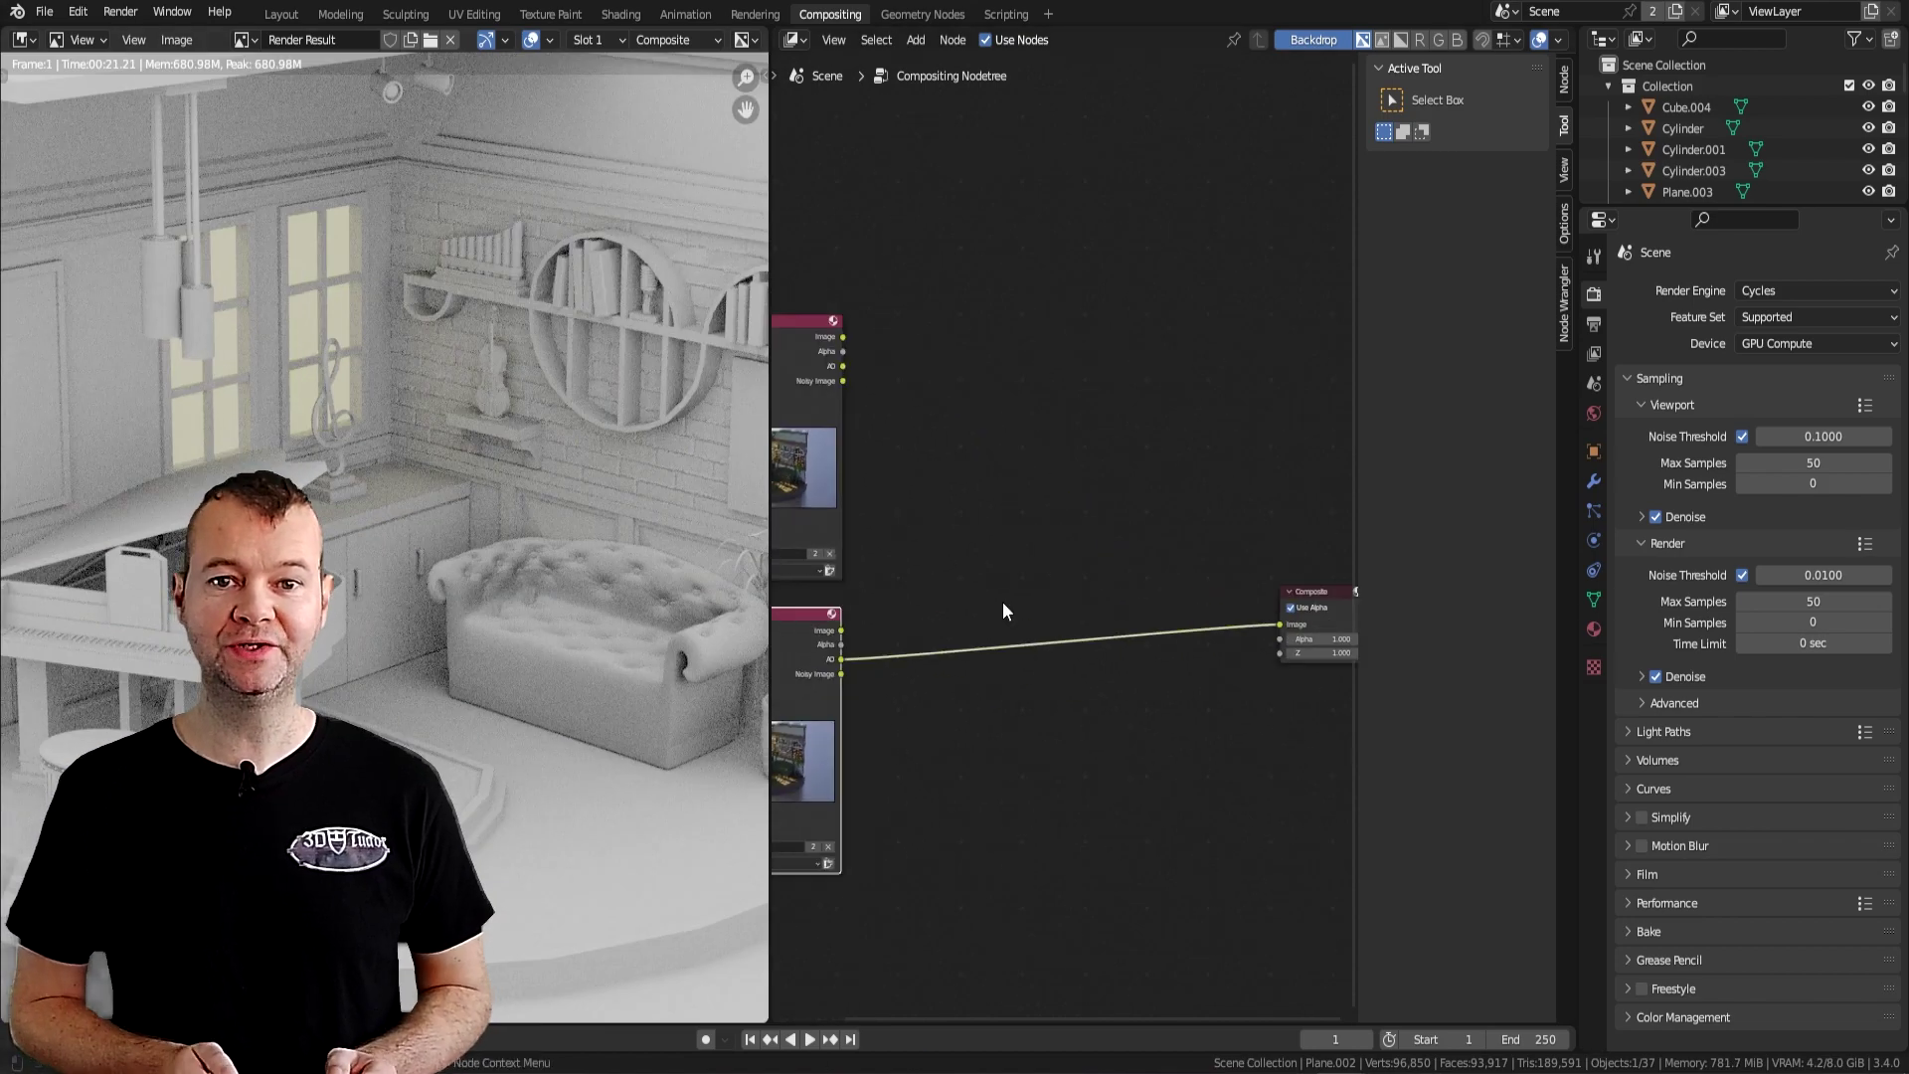
pyautogui.hotkey('shift', 'a')
pyautogui.write('den')
pyautogui.press('Return')
pyautogui.click(1074, 657)
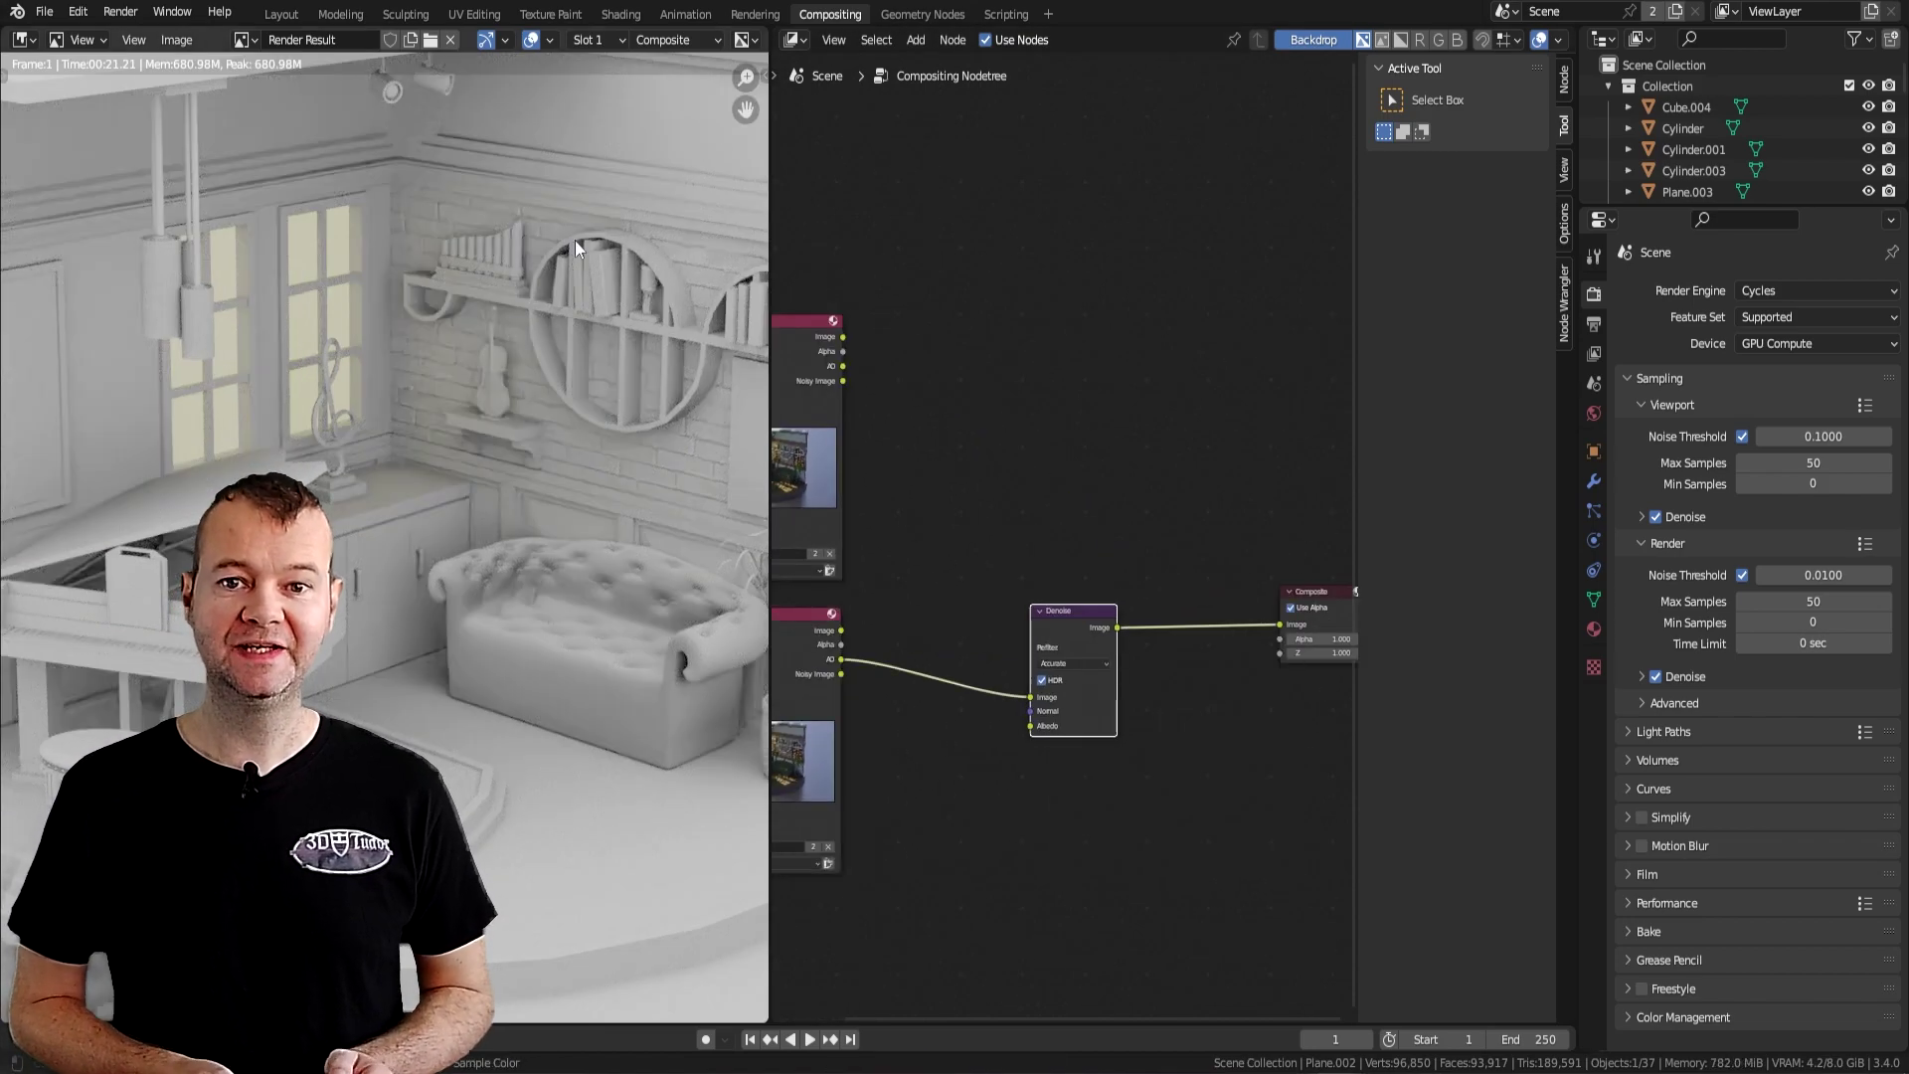
pyautogui.scroll(2, 913, 577)
pyautogui.scroll(-2, 912, 576)
# Add a Filter node set to Diamond Sharpen
pyautogui.hotkey('shift', 'a')
pyautogui.write('d')
pyautogui.press('Return')
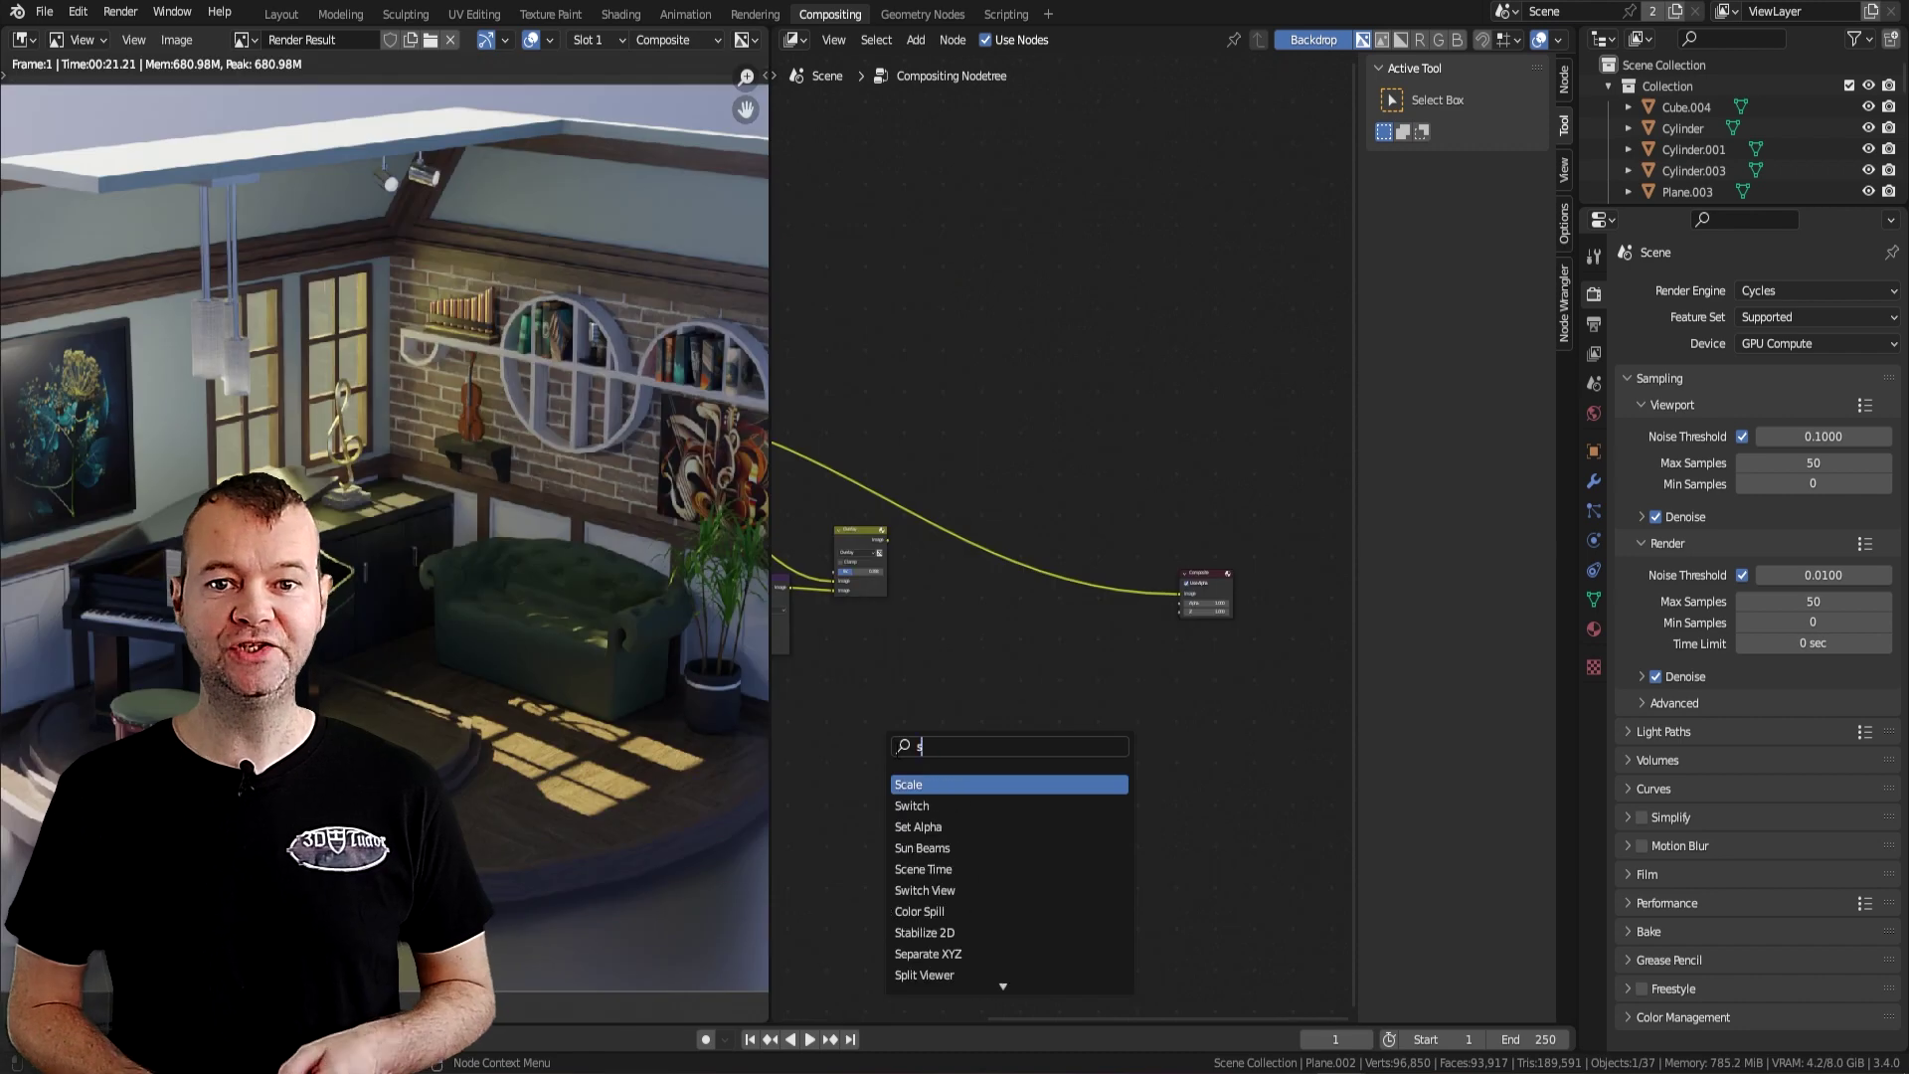
pyautogui.press('Return')
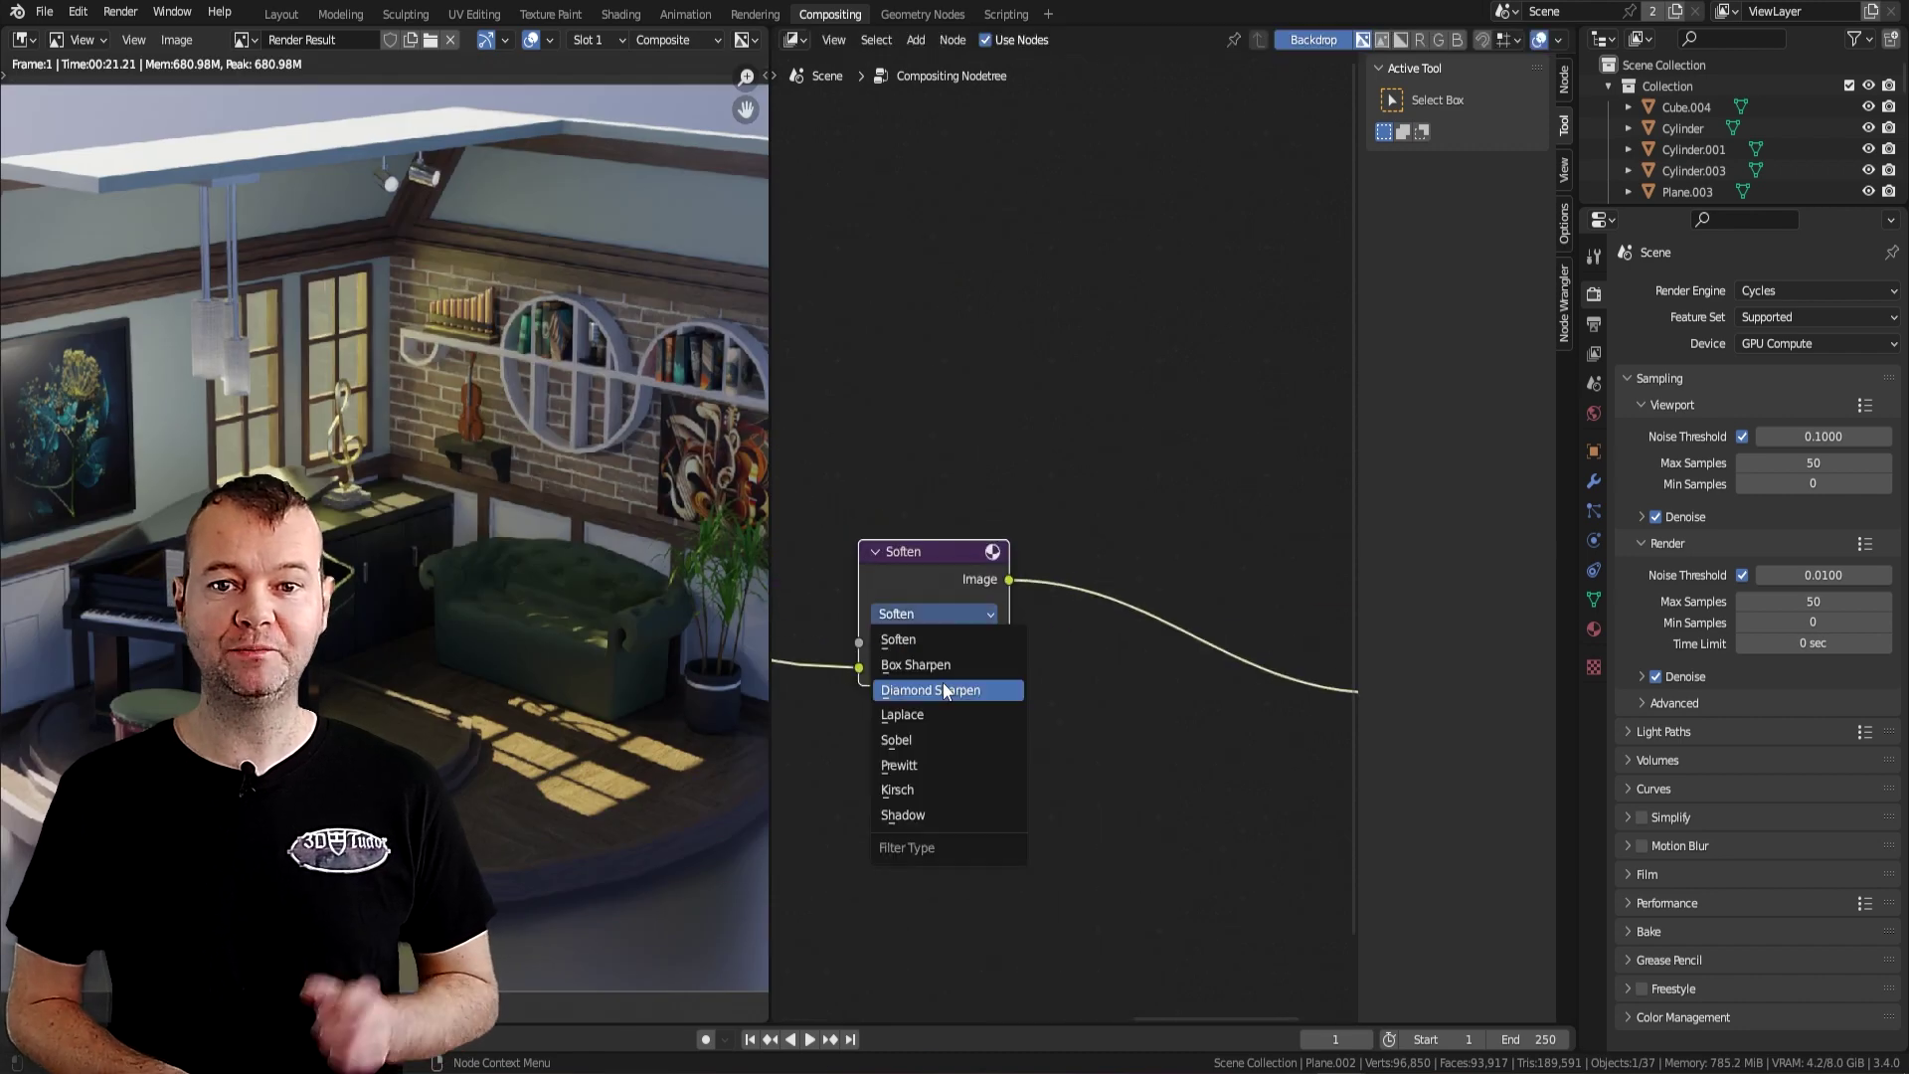
pyautogui.click(945, 690)
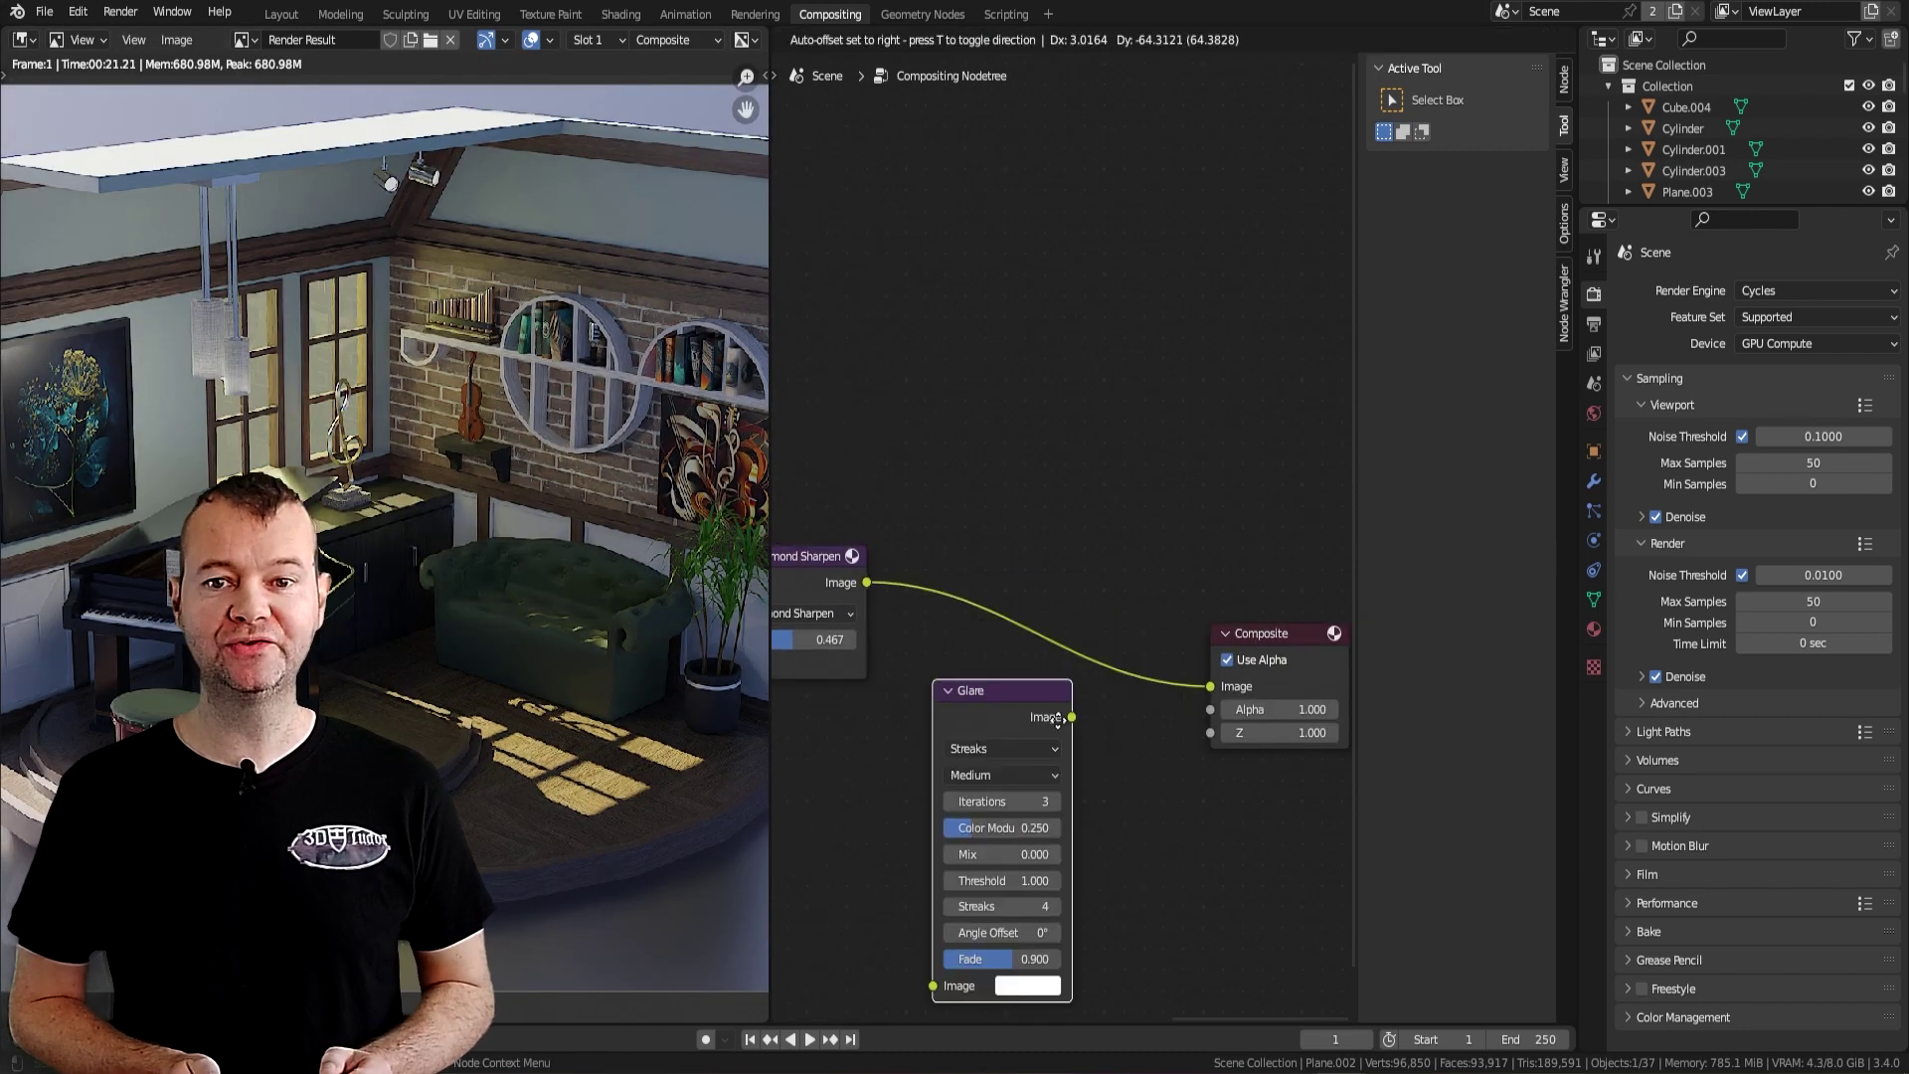
# Insert the Glare node onto the image link and add a Color Balance node
pyautogui.moveTo(1024, 696); pyautogui.dragTo(1054, 587)
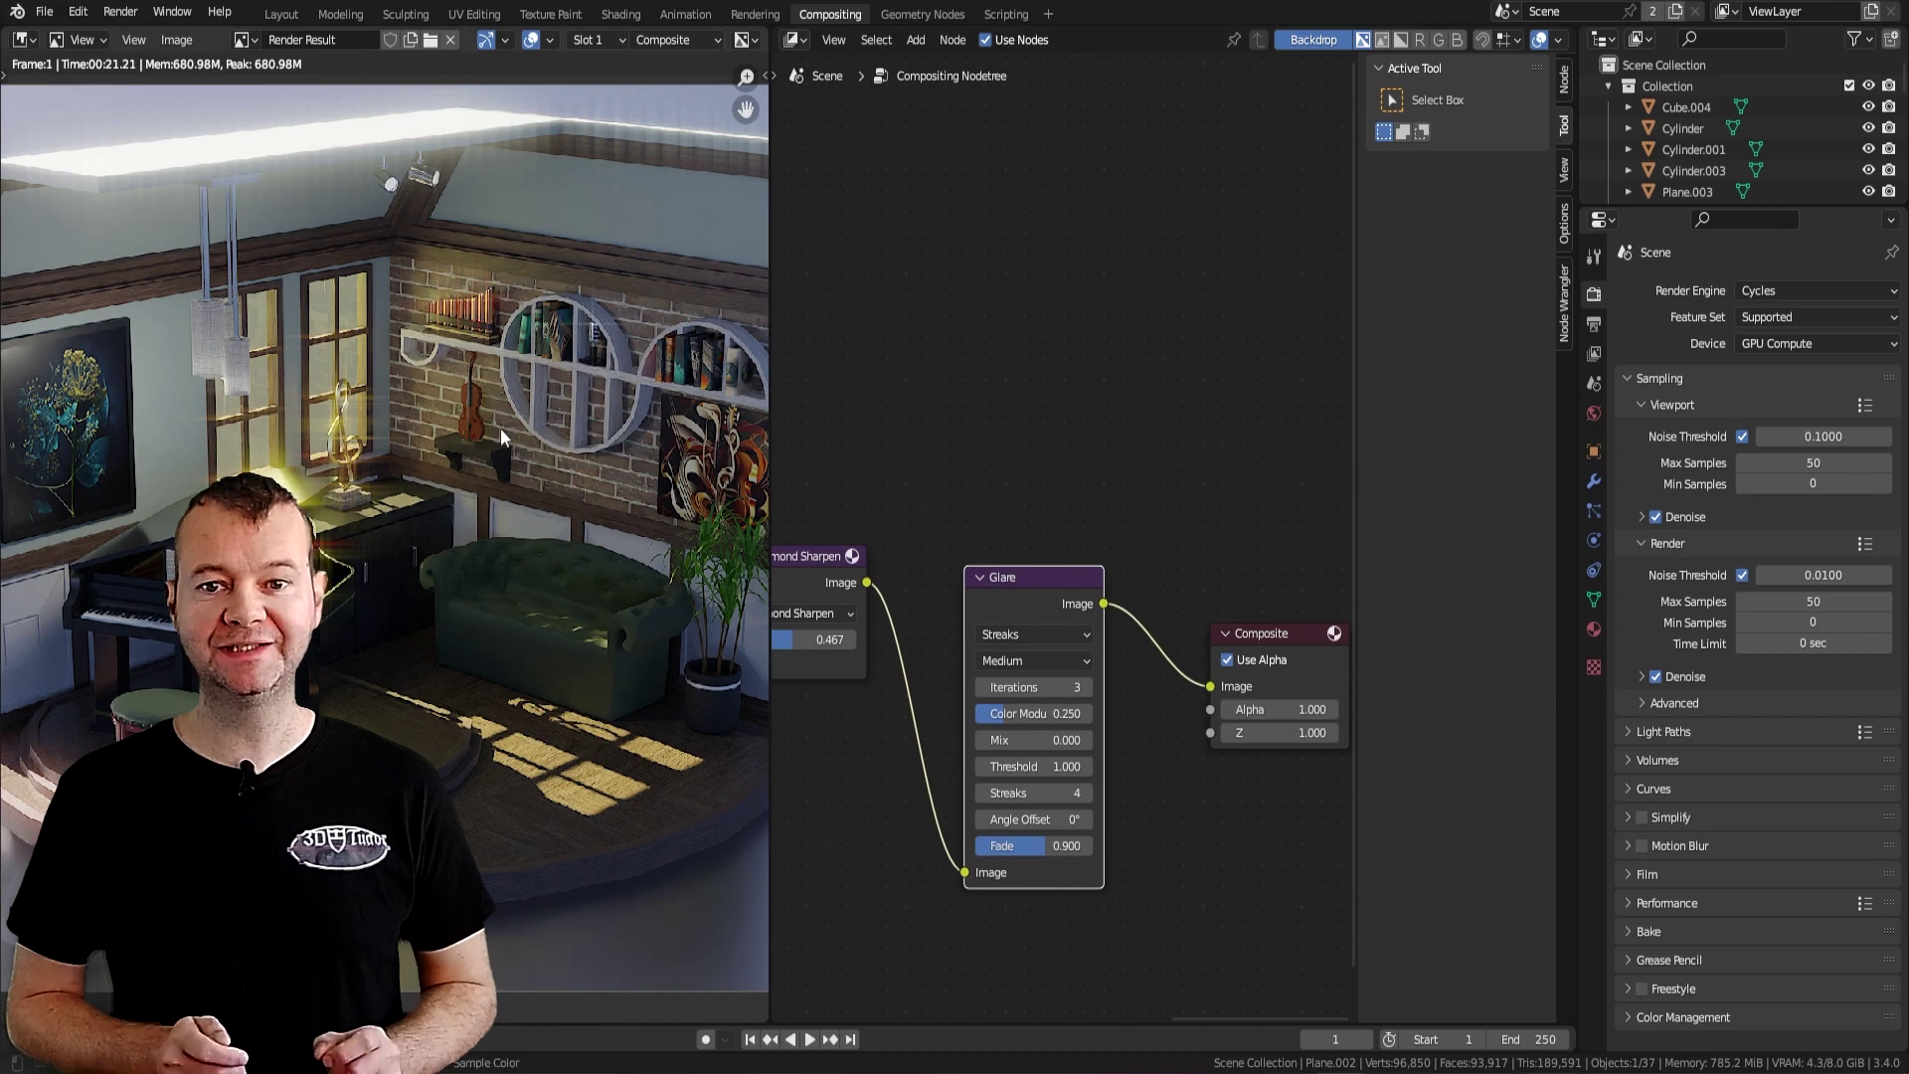
pyautogui.scroll(-1, 1054, 586)
pyautogui.hotkey('shift', 'a')
pyautogui.write('col')
pyautogui.click(1161, 523)
pyautogui.scroll(4, 1114, 497)
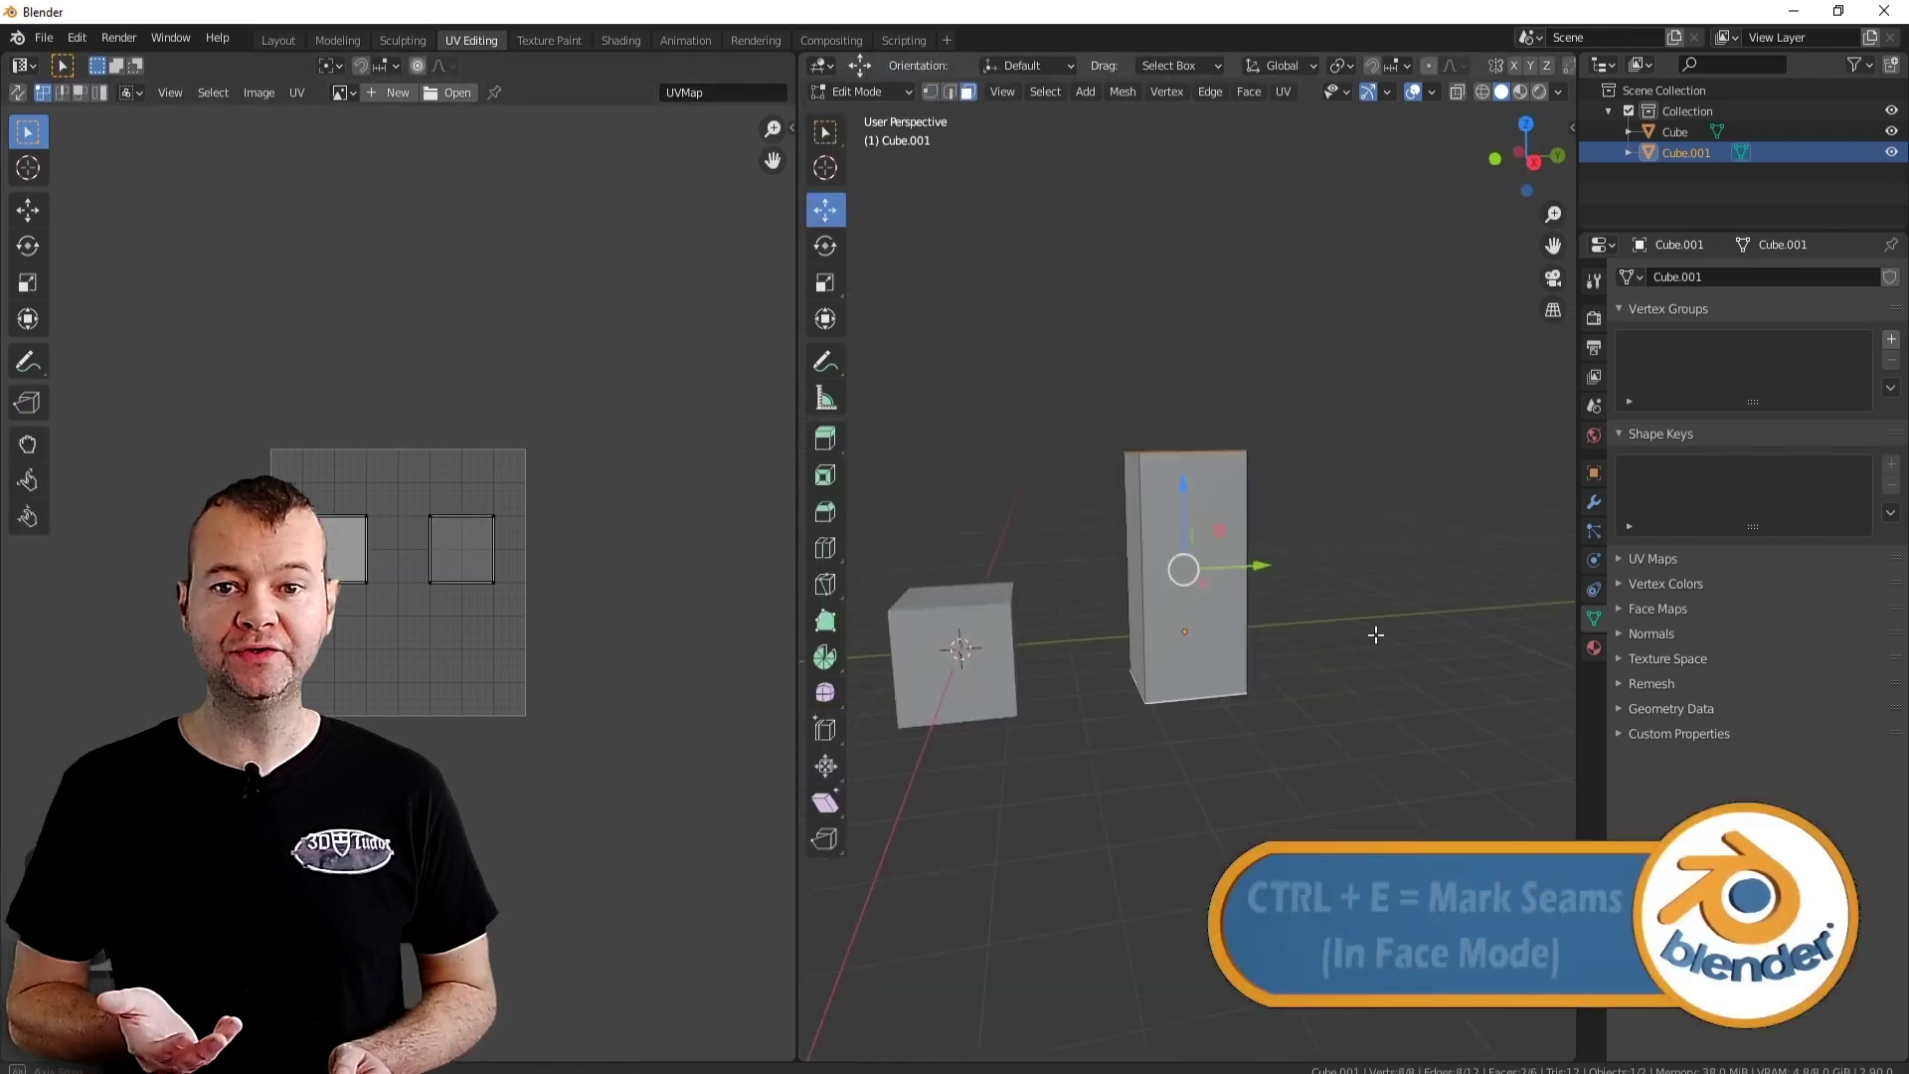
# Mark the selected top and bottom box edges as UV seams, then select a vertical edge
pyautogui.rightClick(1208, 528)
pyautogui.click(1282, 528)
pyautogui.click(1146, 502)
pyautogui.rightClick(1146, 502)
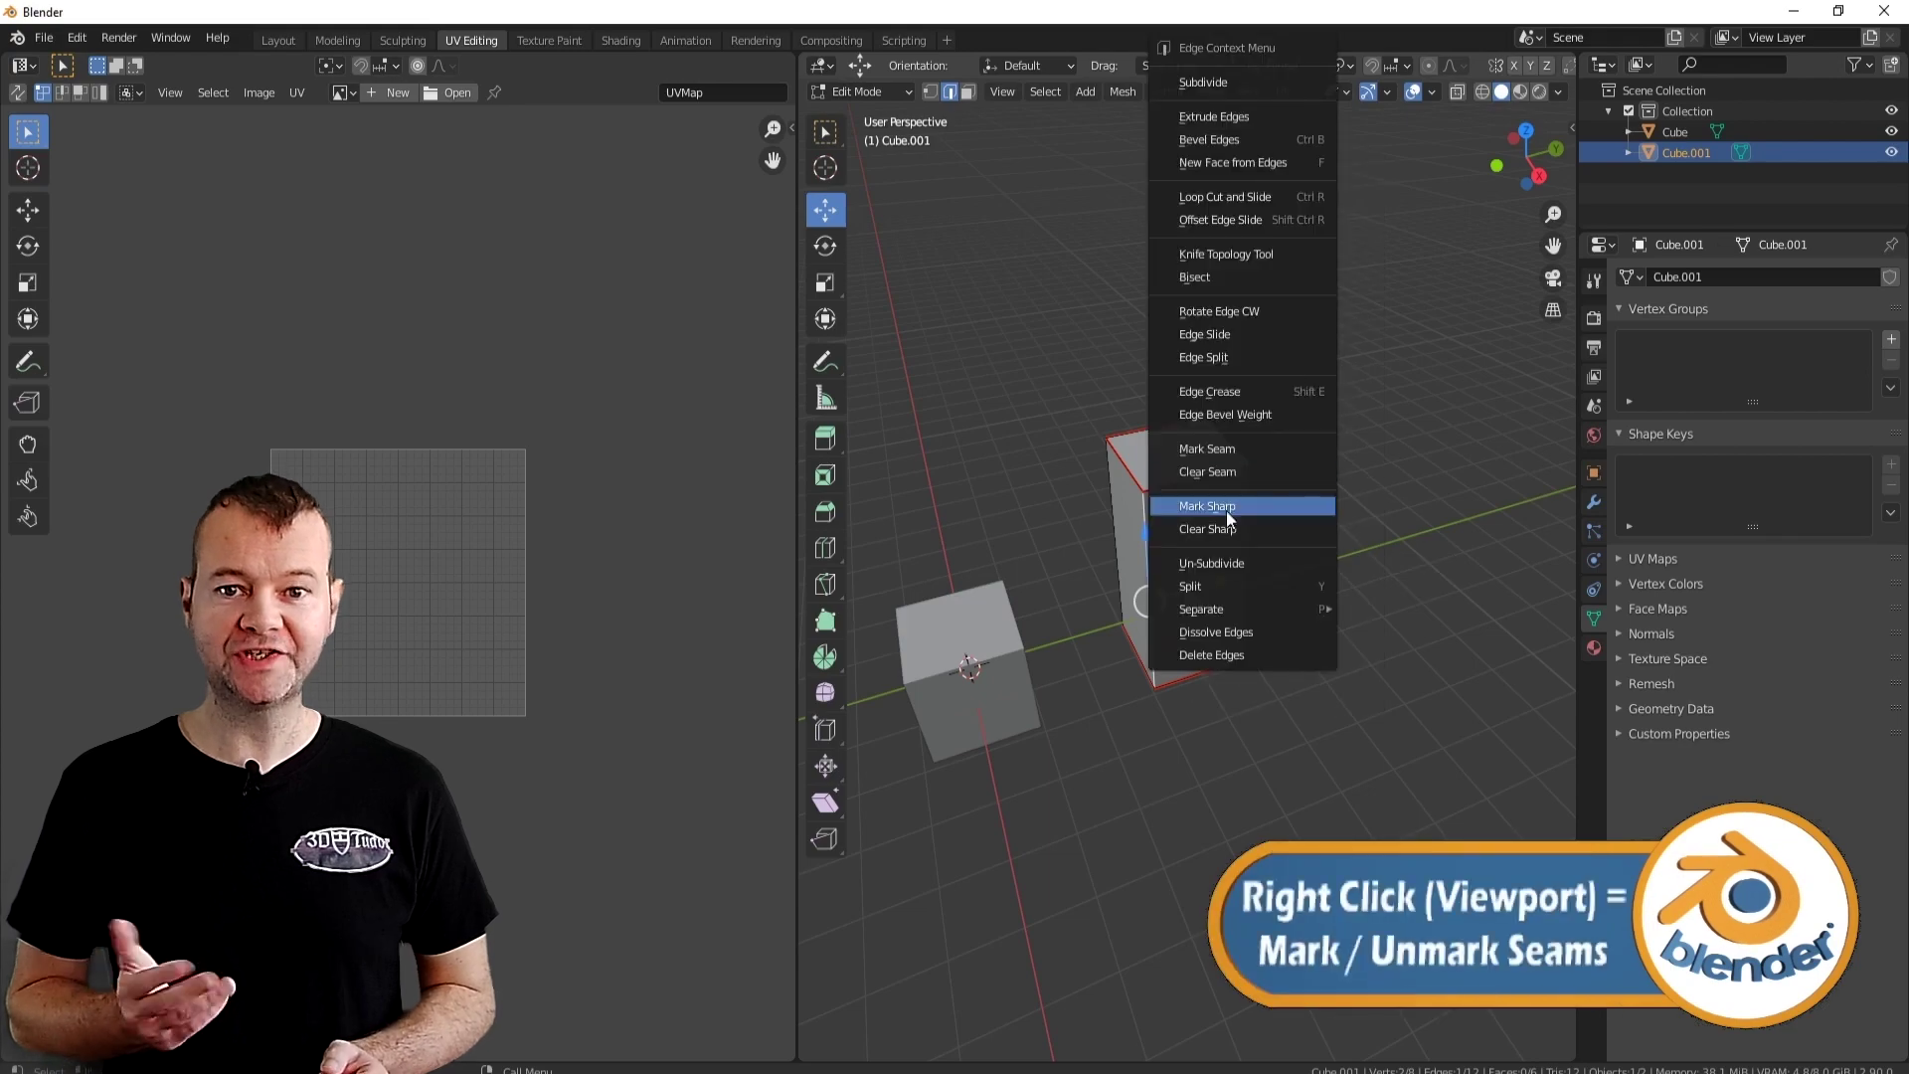
pyautogui.click(1193, 498)
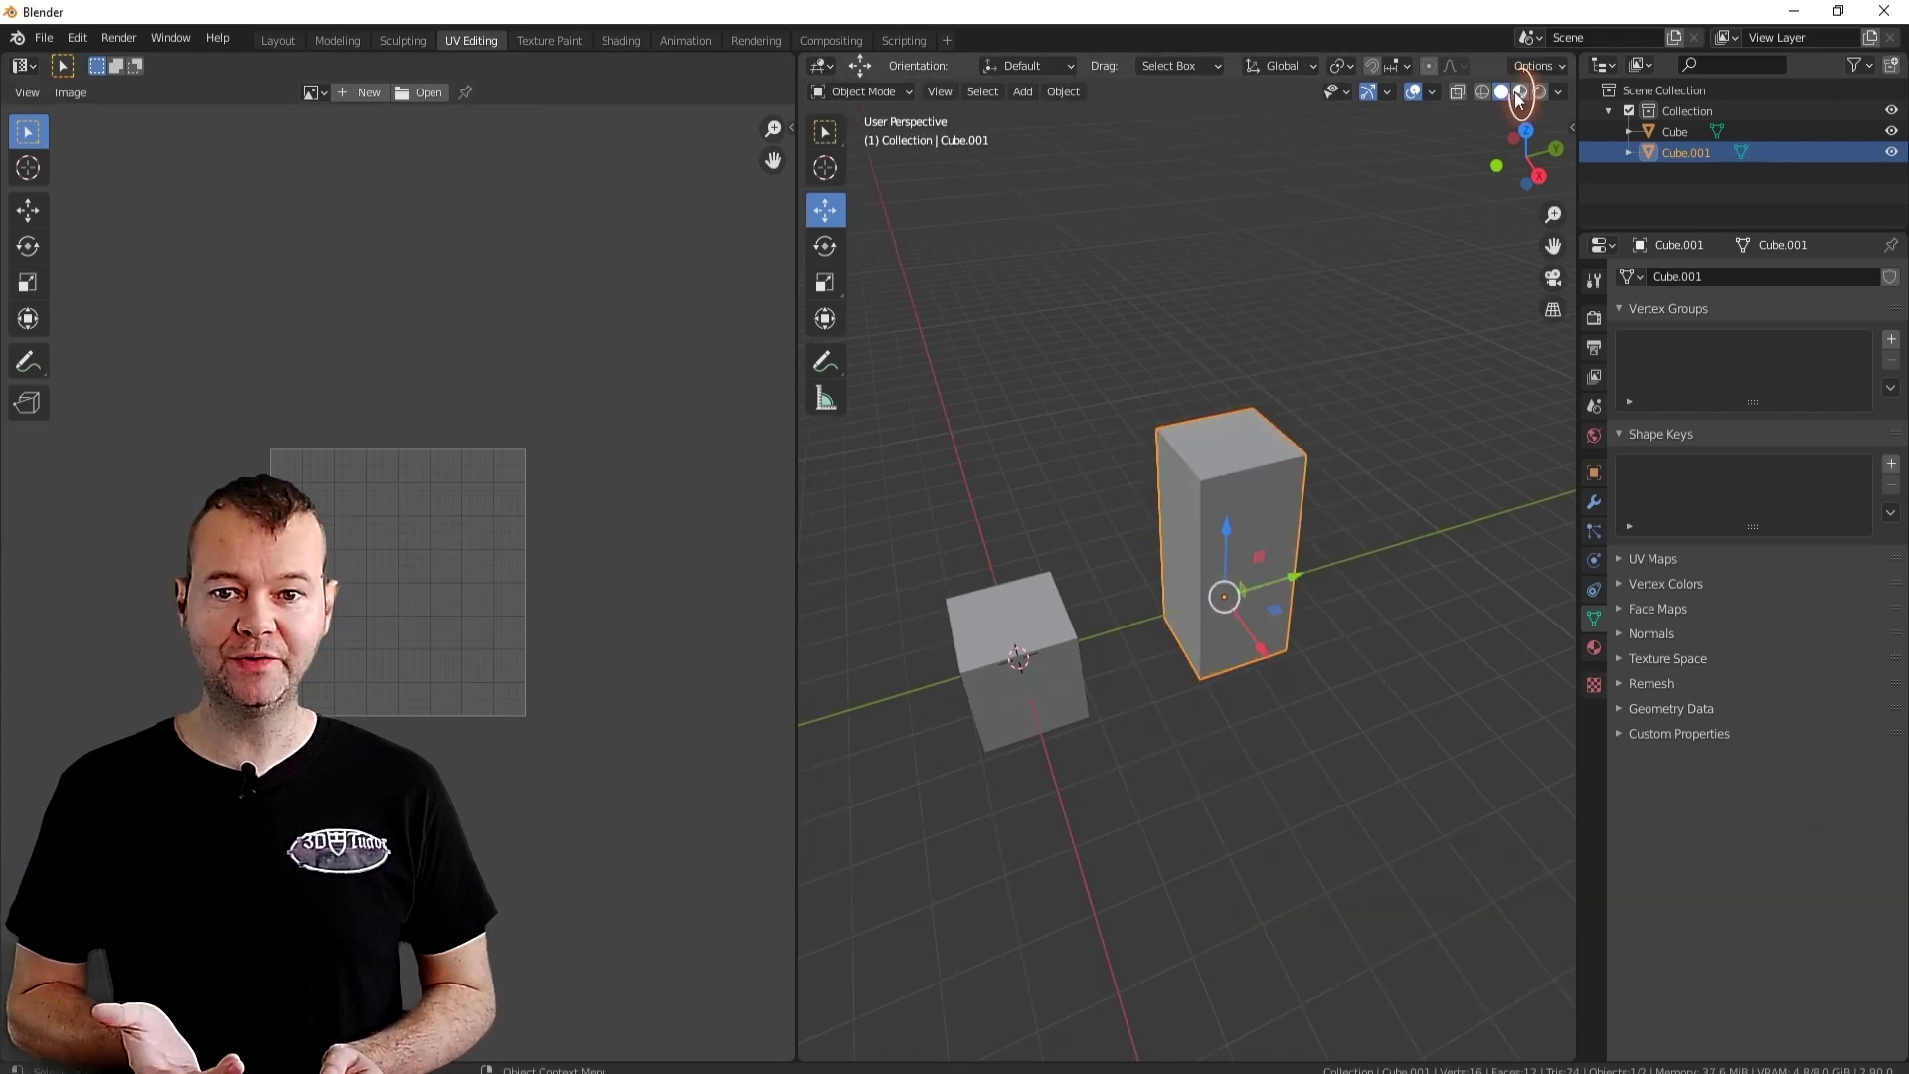